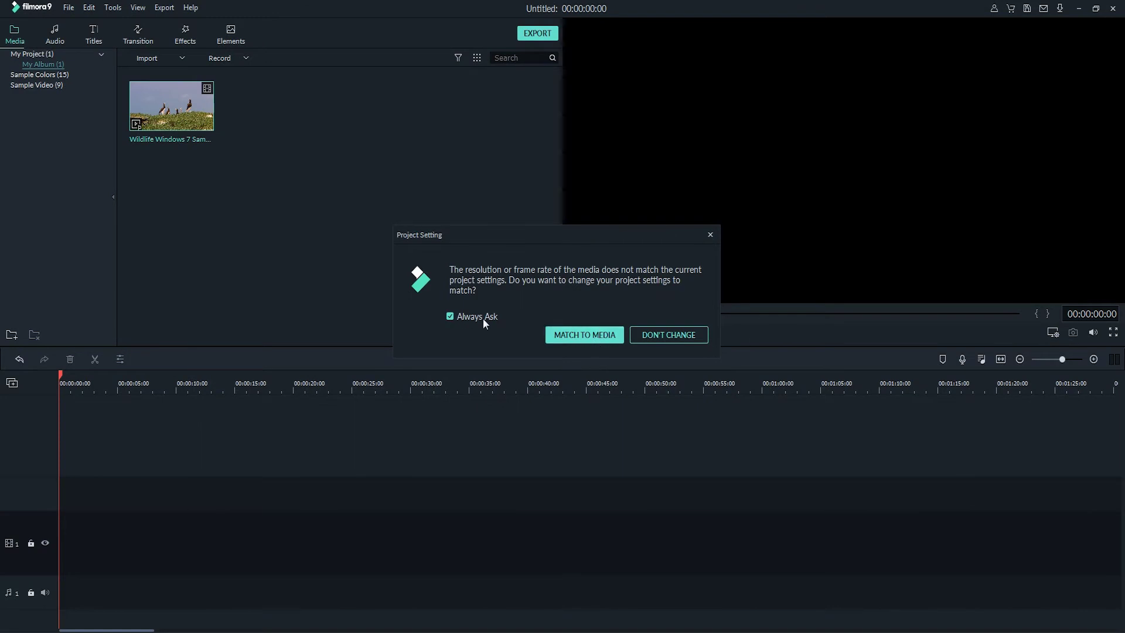
Place the Wildlife clip on the timeline, matching the project settings to the media
left_click(564, 338)
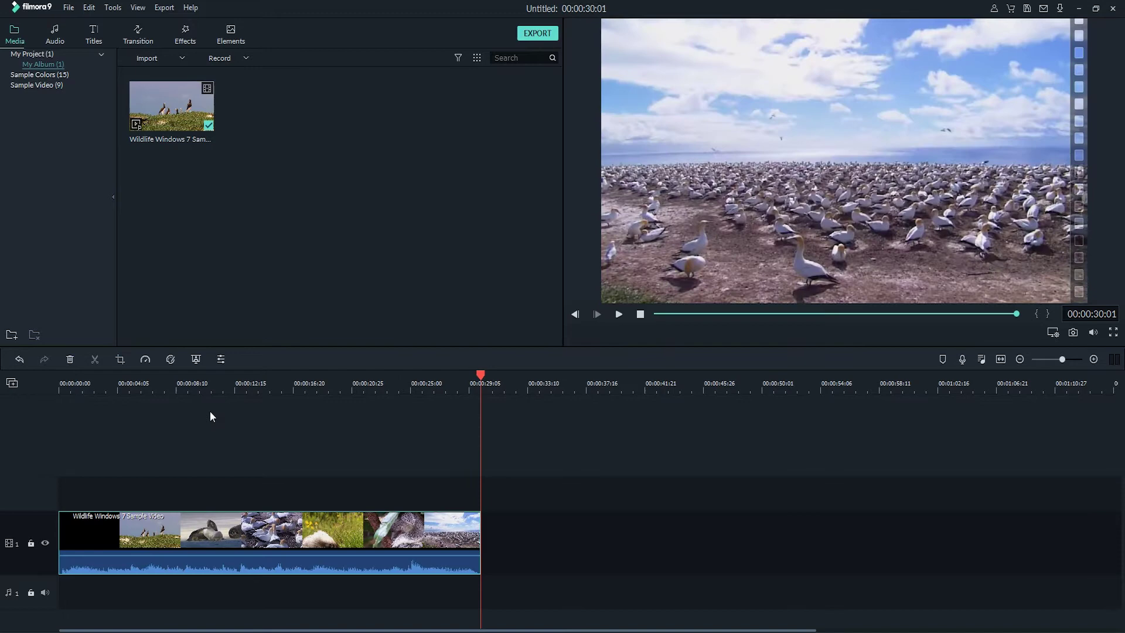
left_click_drag(481, 381, 331, 386)
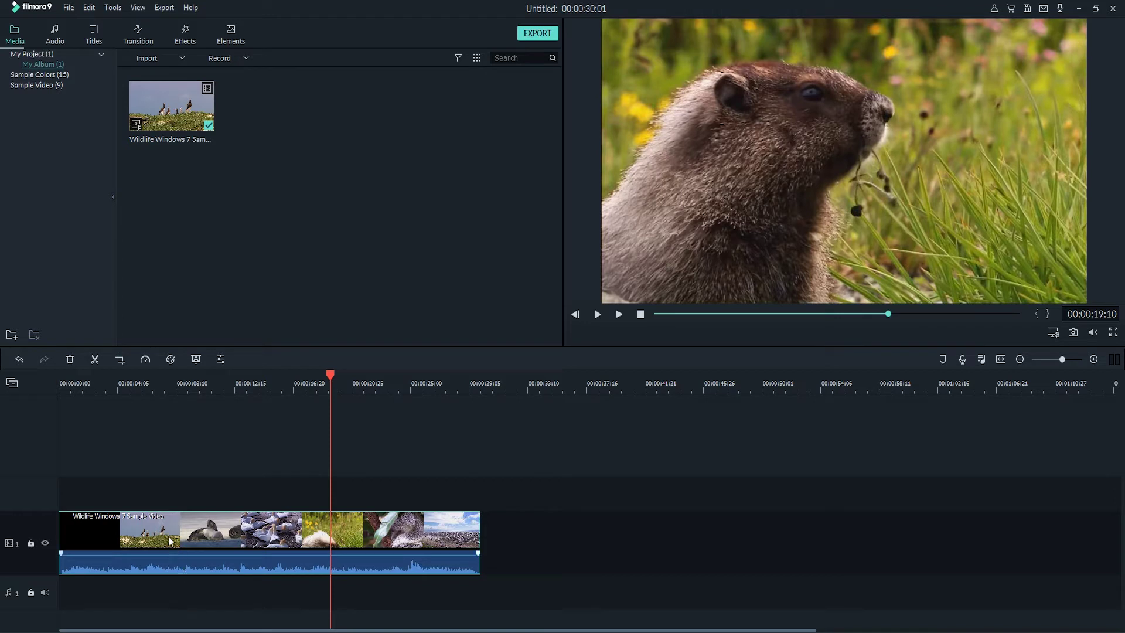
Show the Advance Color Correction presets (Cool, Warm, Boost Color) and preview the clip
left_click(169, 361)
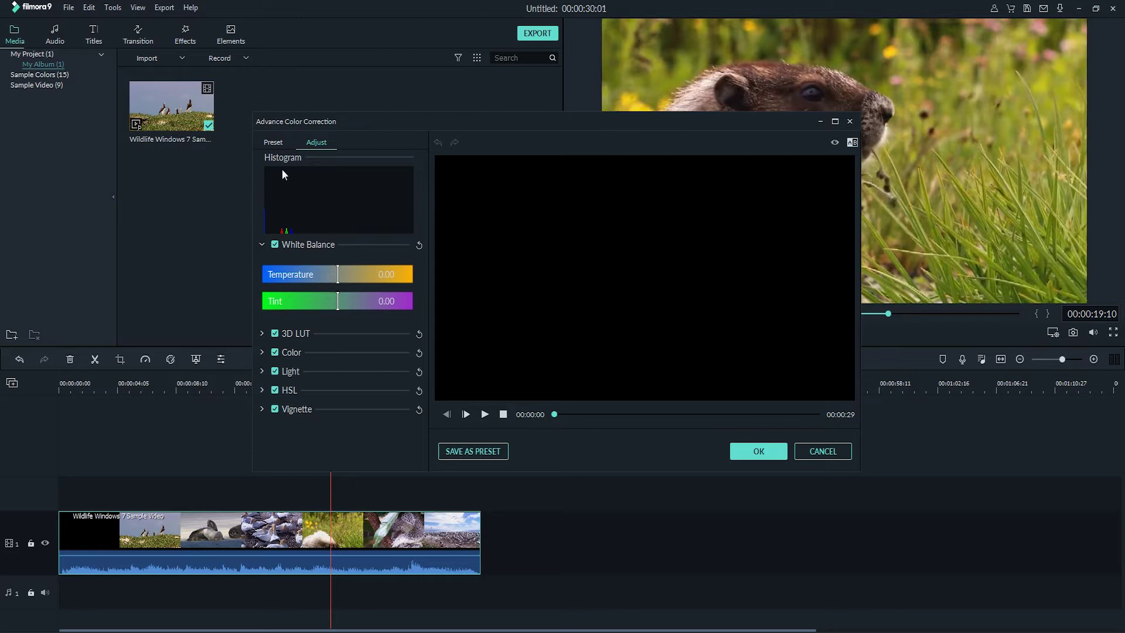
left_click(273, 142)
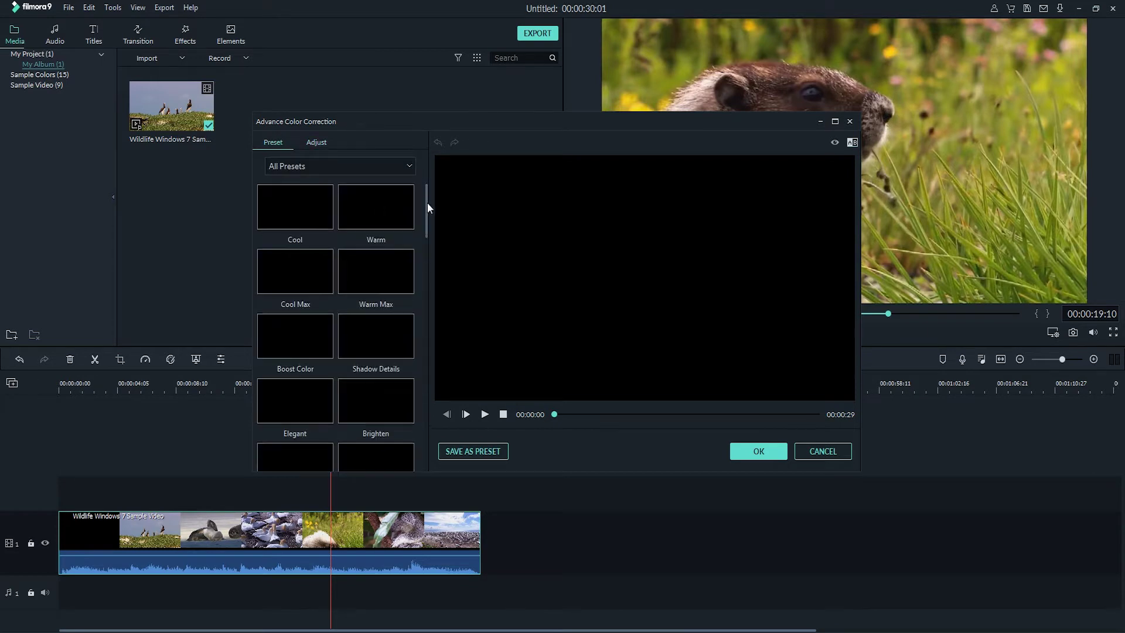
scroll(427, 202, "down", 1)
scroll(420, 224, "up", 1)
left_click(484, 415)
left_click(484, 415)
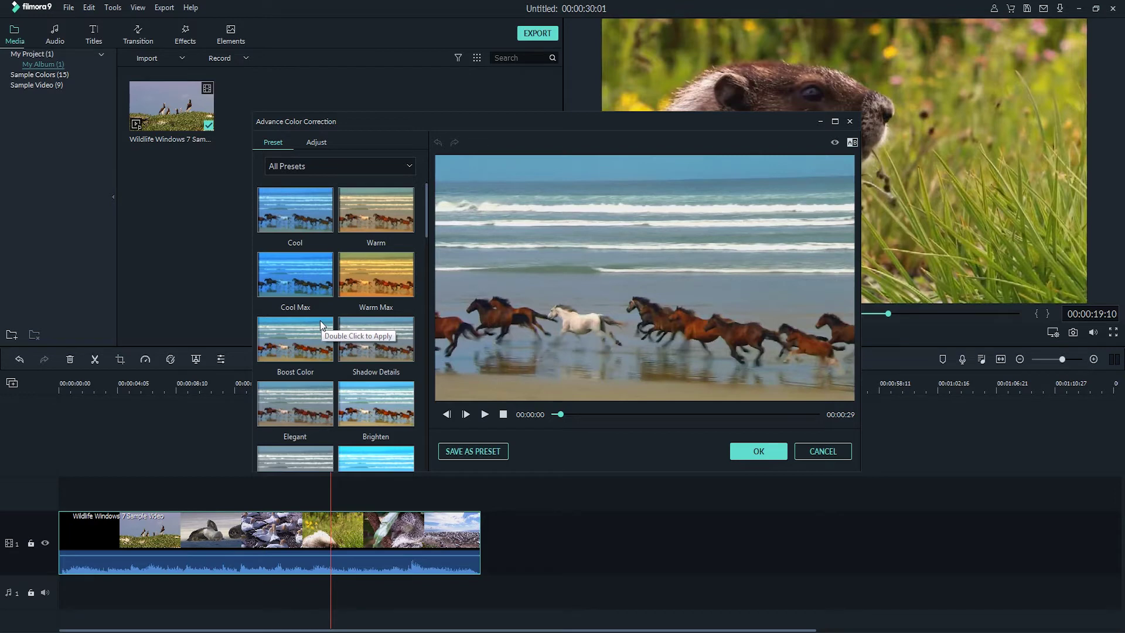
Cool the white balance to Temperature -4.53, Tint 3.21, and apply the Star Wars 3D LUT
left_click(315, 146)
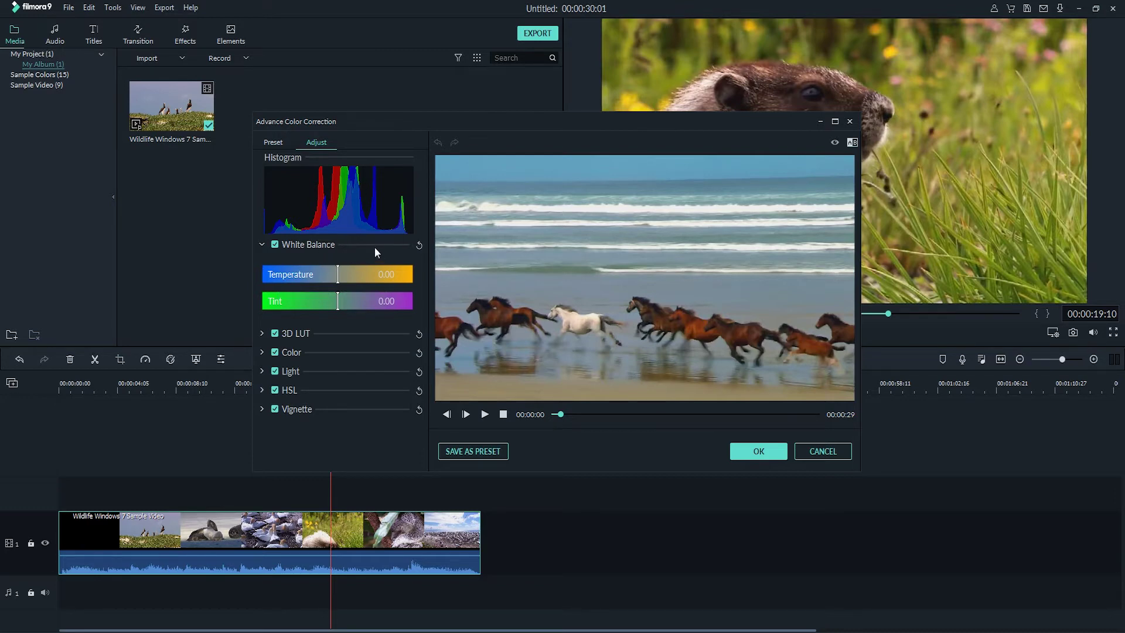
left_click_drag(336, 273, 361, 302)
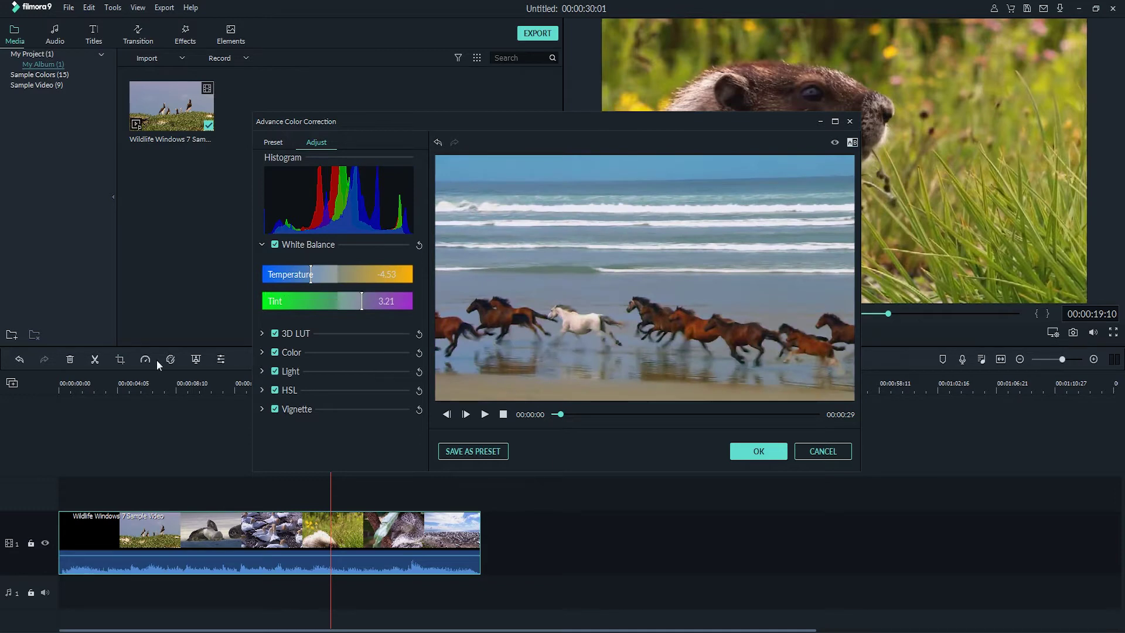
left_click(262, 334)
left_click(317, 366)
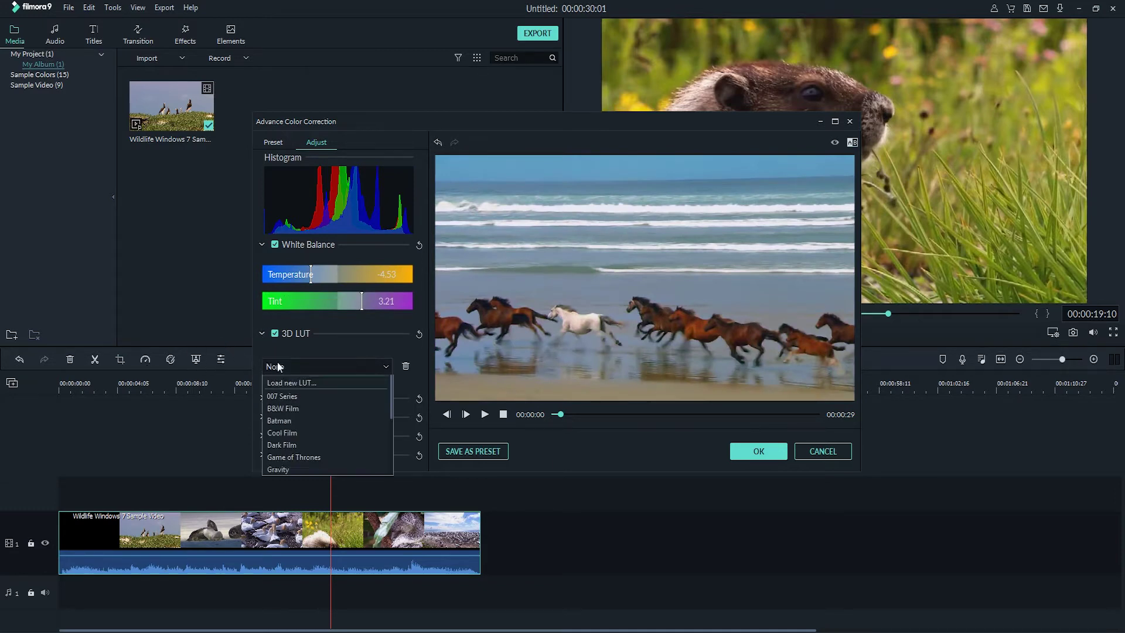
scroll(325, 457, "down", 5)
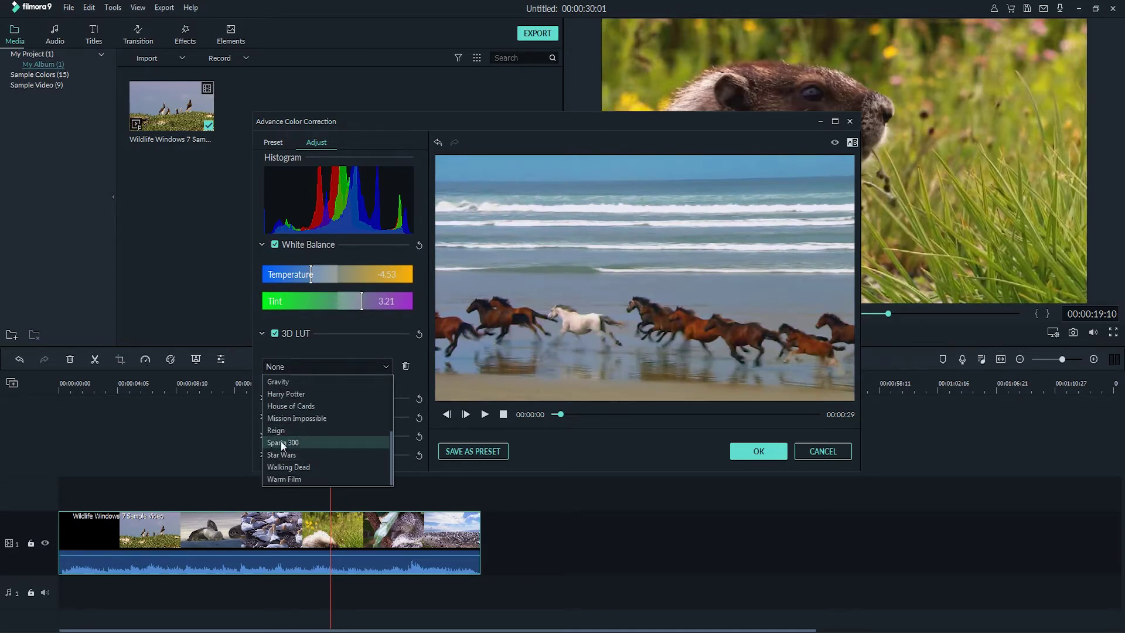
left_click(281, 443)
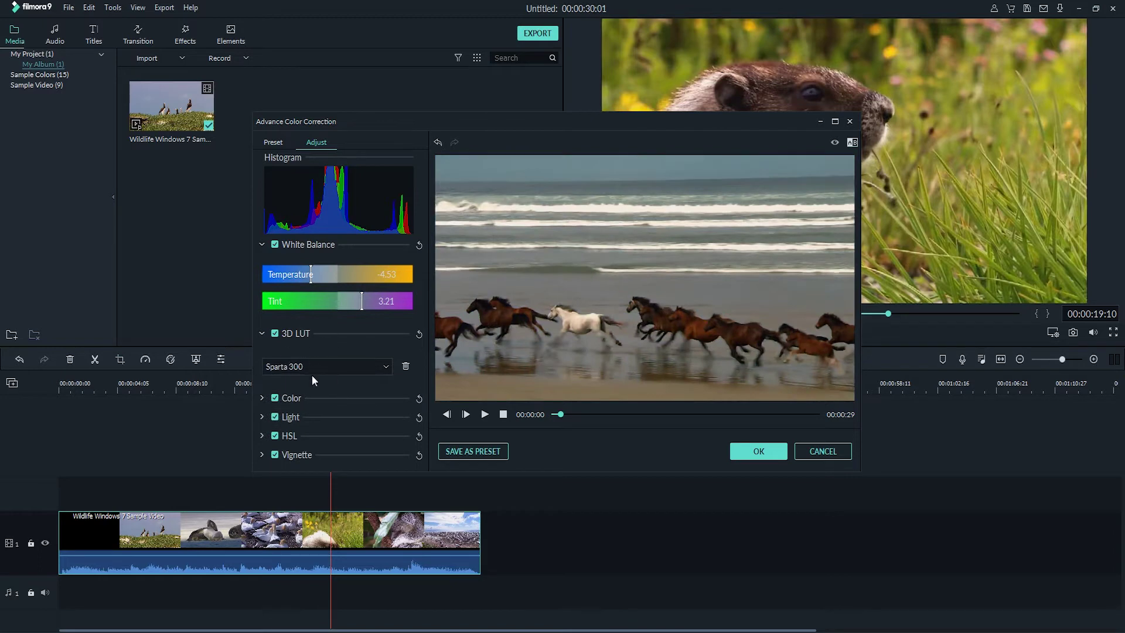
left_click(314, 366)
left_click(283, 452)
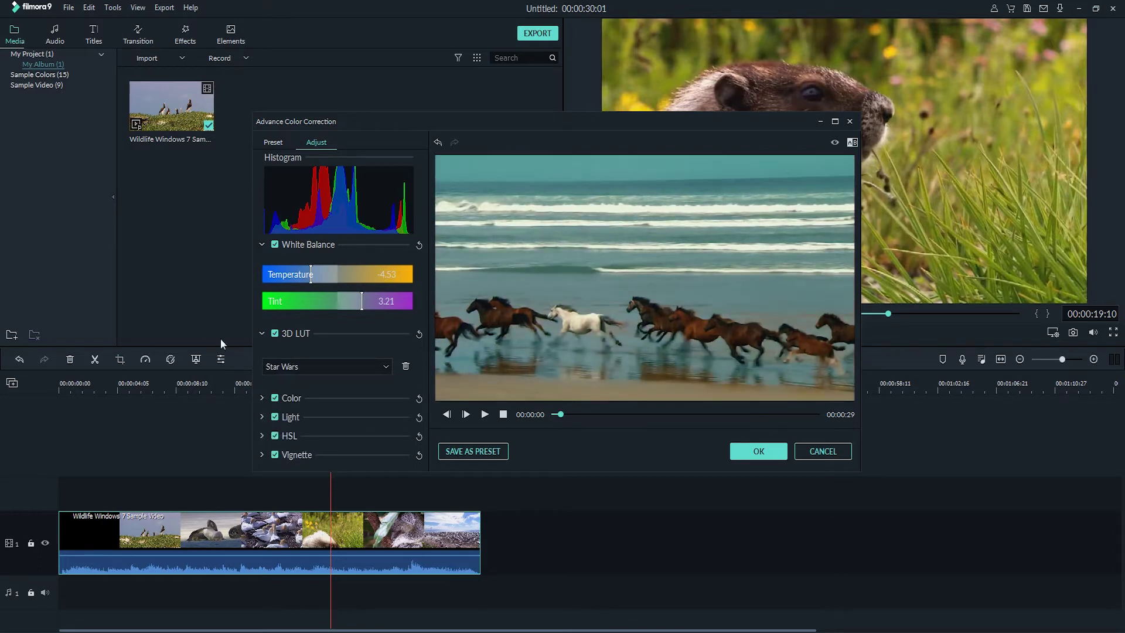
Adjust the clip's exposure and darken its Light highlights, shadows and blacks
left_click(262, 333)
left_click(263, 351)
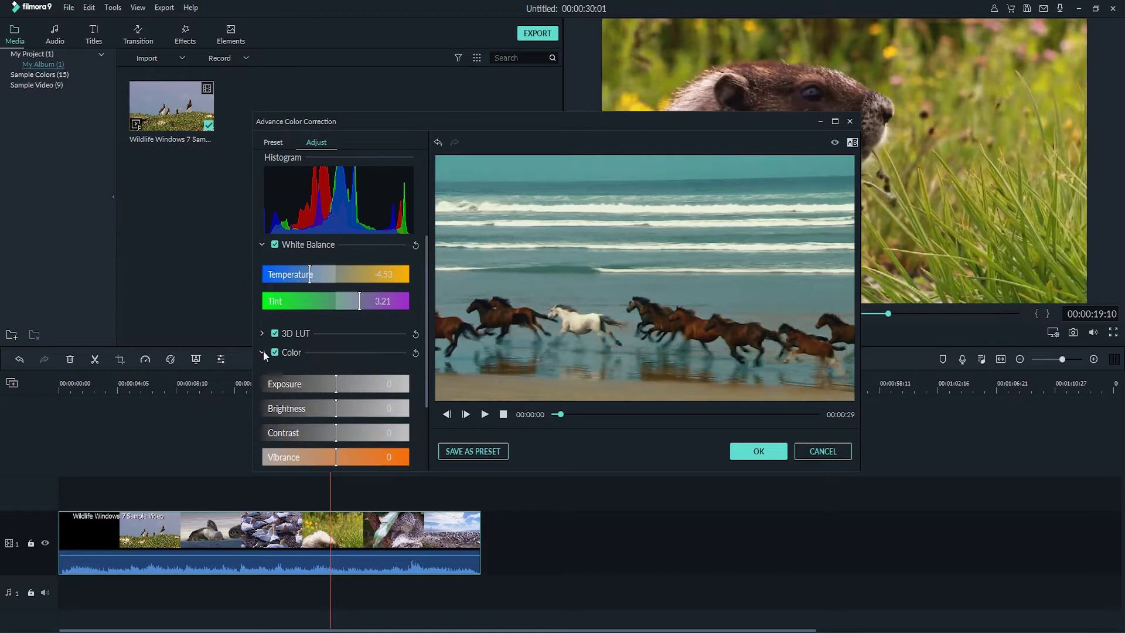
scroll(331, 377, "down", 2)
left_click_drag(332, 296, 341, 387)
left_click(259, 370)
scroll(285, 385, "down", 2)
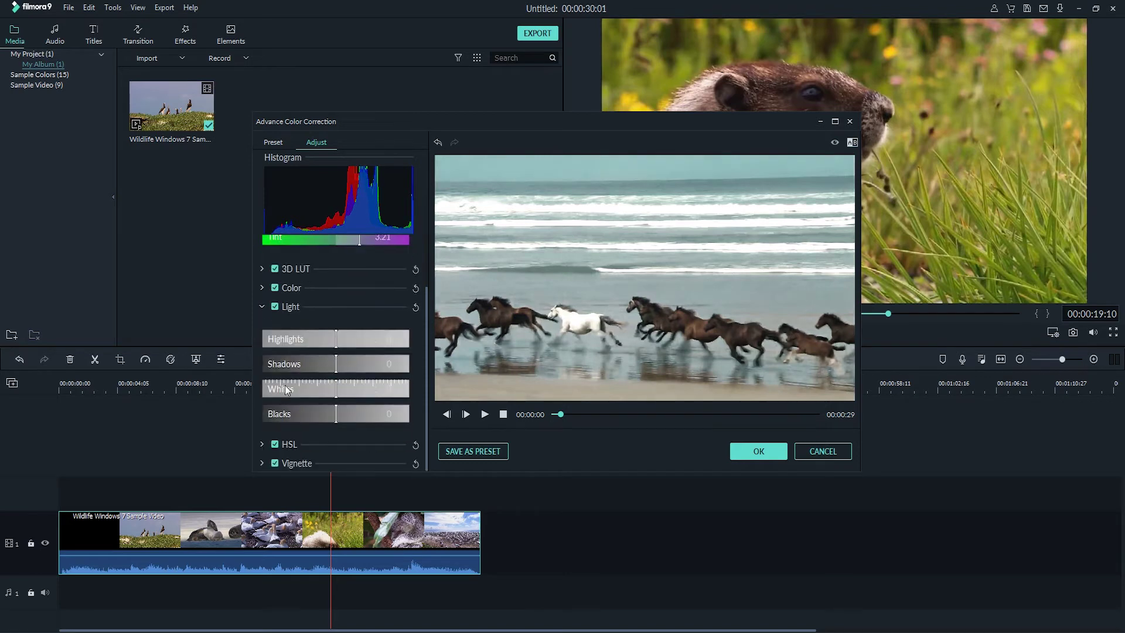
left_click_drag(335, 336, 318, 417)
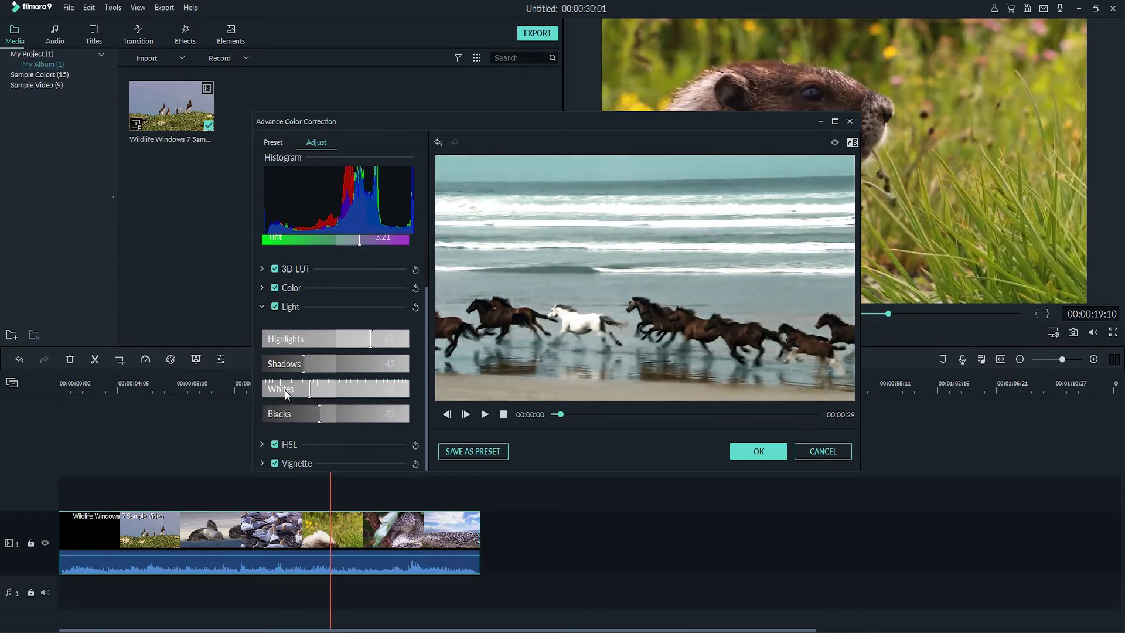
Raise the hue and saturation of the yellow tones in HSL
left_click(261, 307)
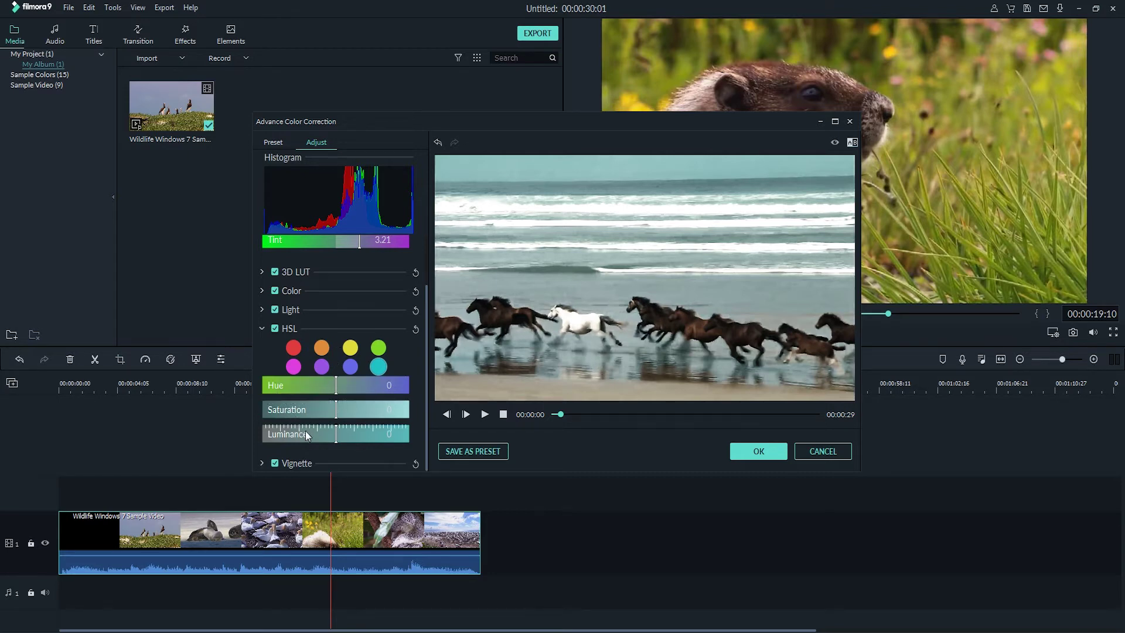
left_click(348, 347)
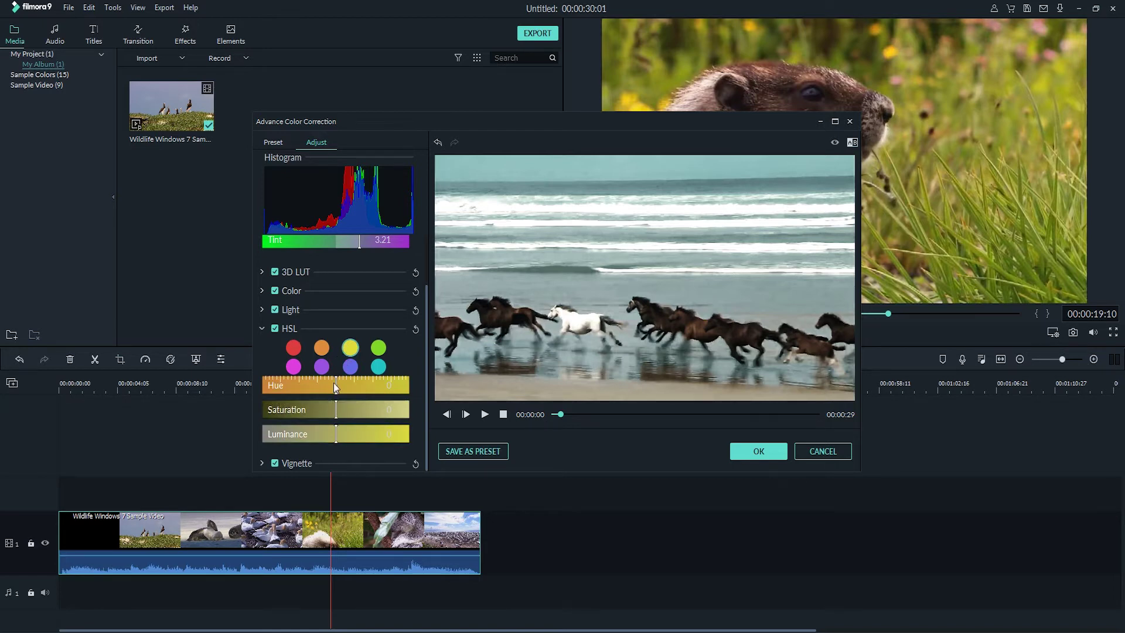
left_click_drag(335, 382, 429, 402)
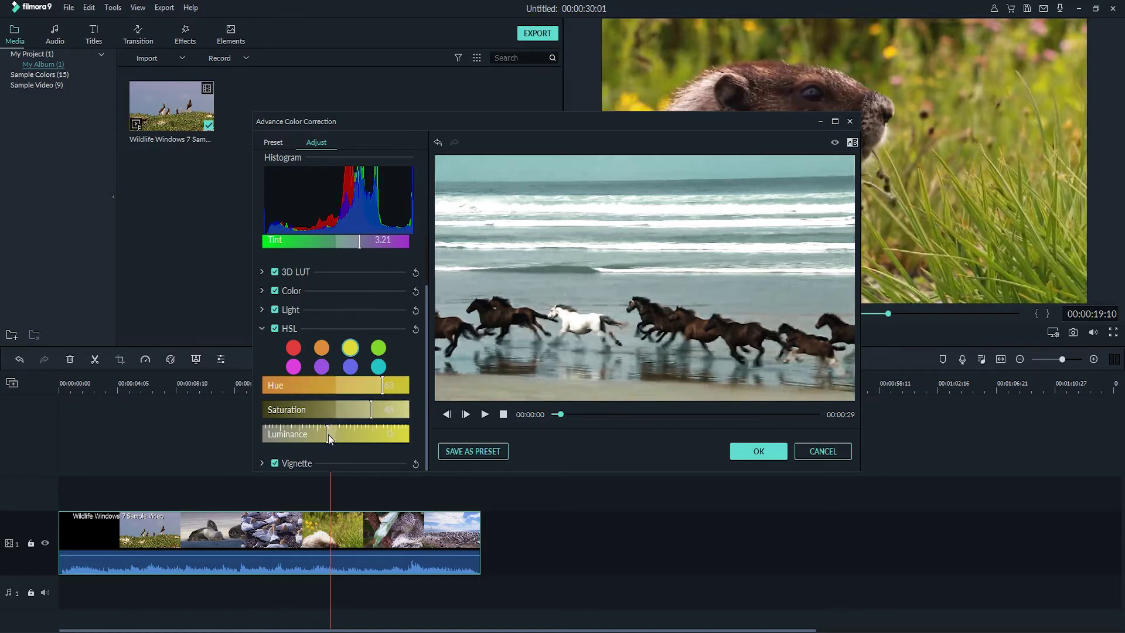
left_click(262, 328)
left_click(262, 410)
Add a vignette with Amount -77, Size 63, Roundness 9, Feather 29 and Exposure 19
scroll(307, 395, "down", 2)
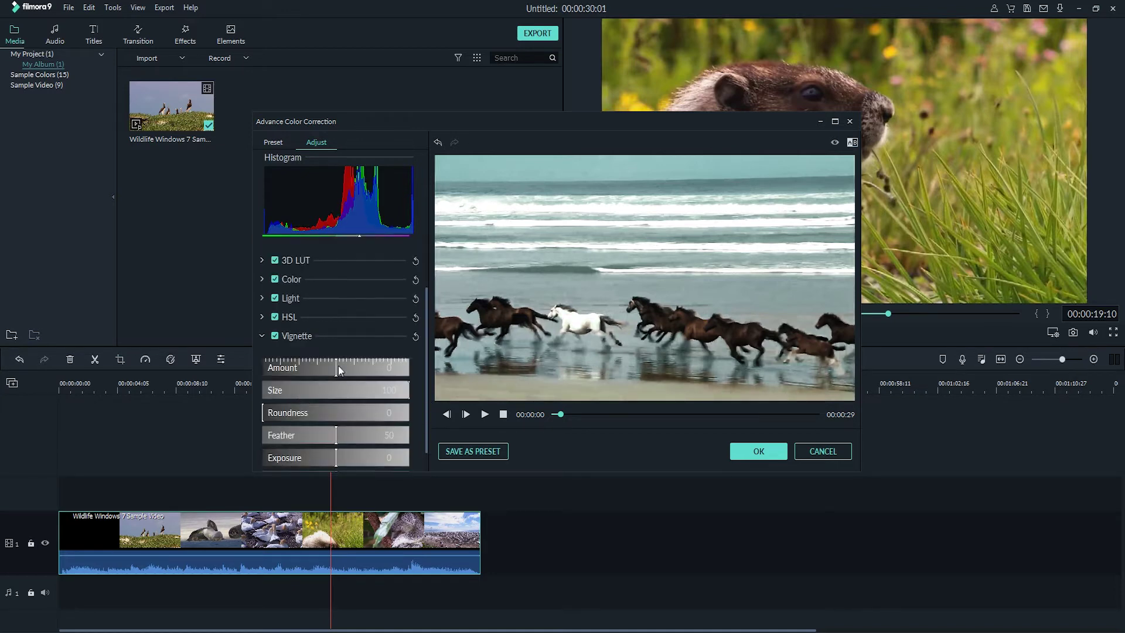
left_click_drag(339, 367, 279, 370)
left_click_drag(337, 391, 354, 385)
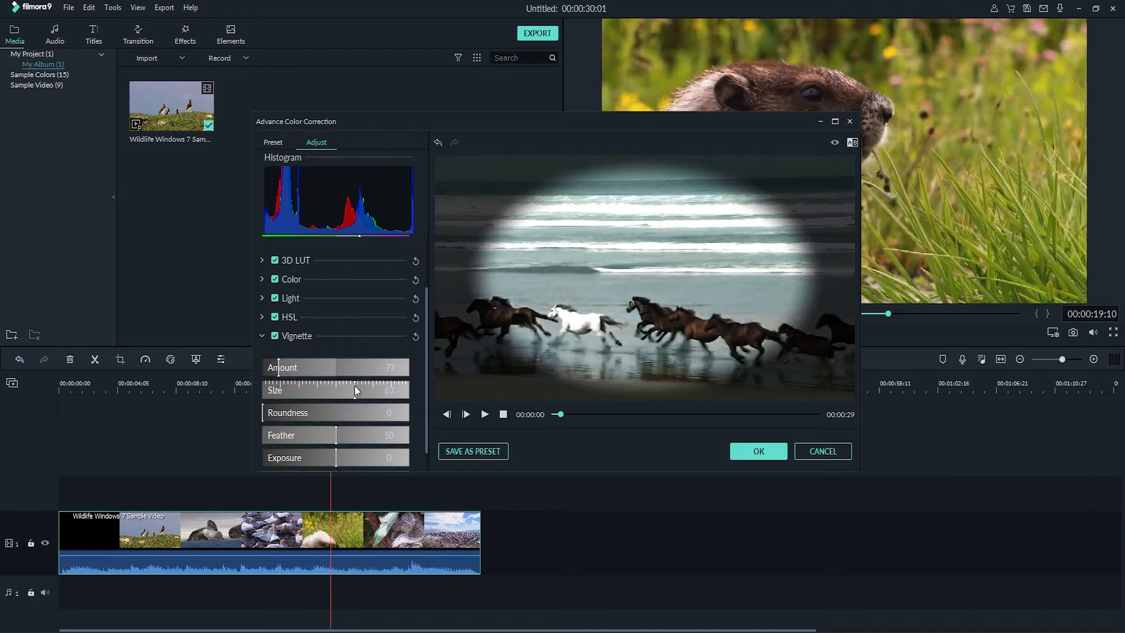
mouse_move(293, 413)
left_mouse_down()
mouse_move(323, 416)
mouse_move(286, 423)
mouse_move(425, 402)
mouse_move(286, 418)
left_mouse_up()
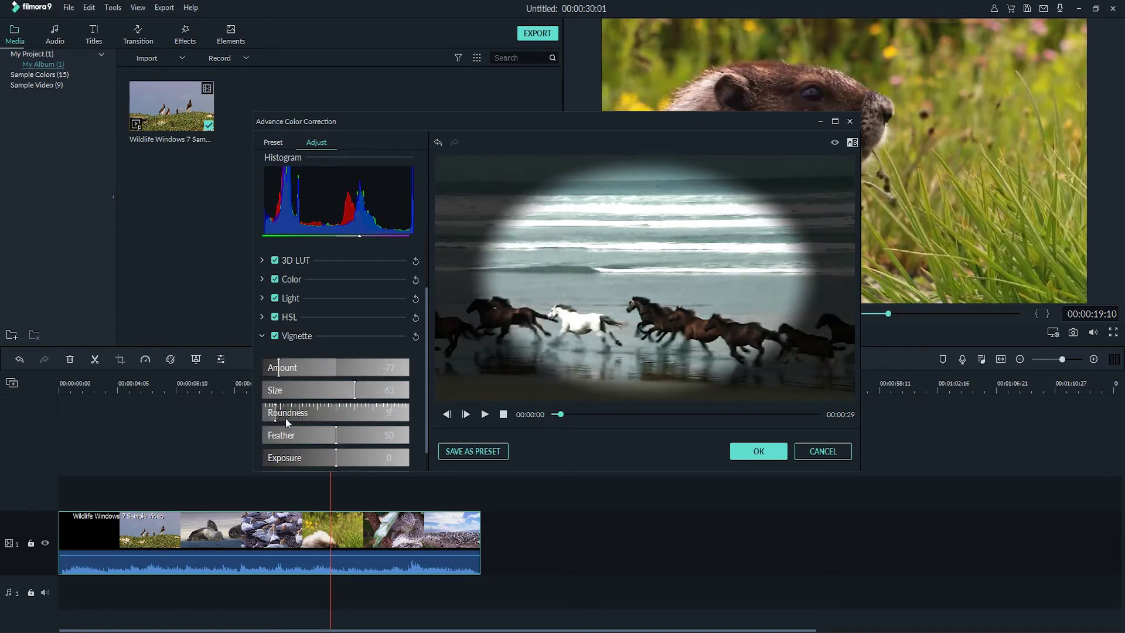
left_click_drag(352, 434, 351, 460)
scroll(332, 407, "down", 1)
left_click(262, 311)
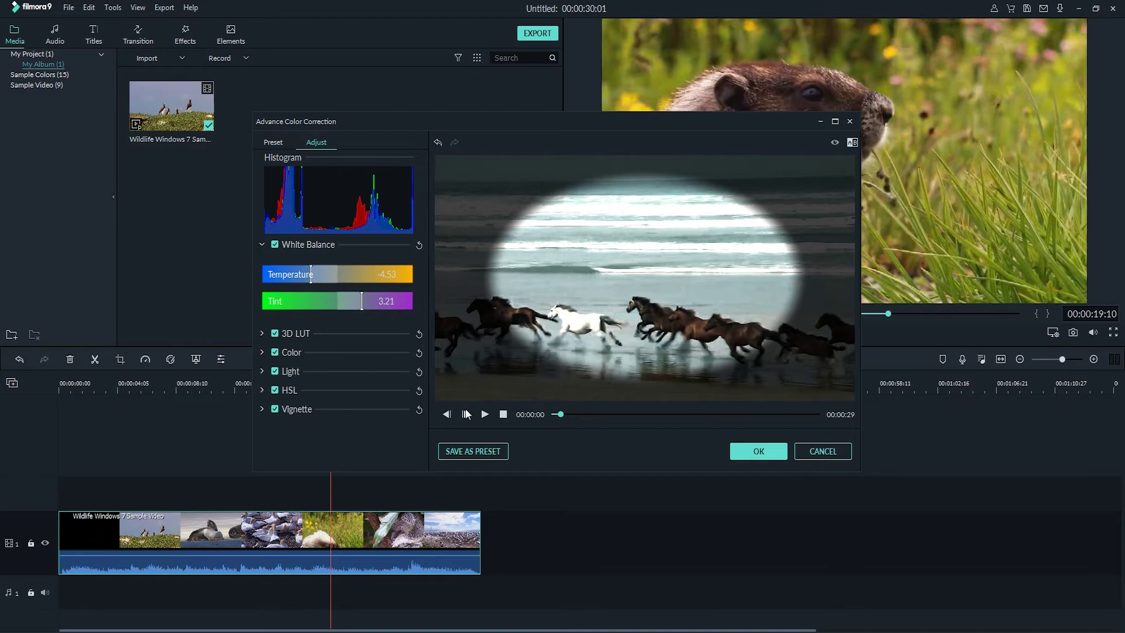
Play the graded clip, comparing it with the vignette and HSL turned off
left_click(486, 414)
left_click(275, 409)
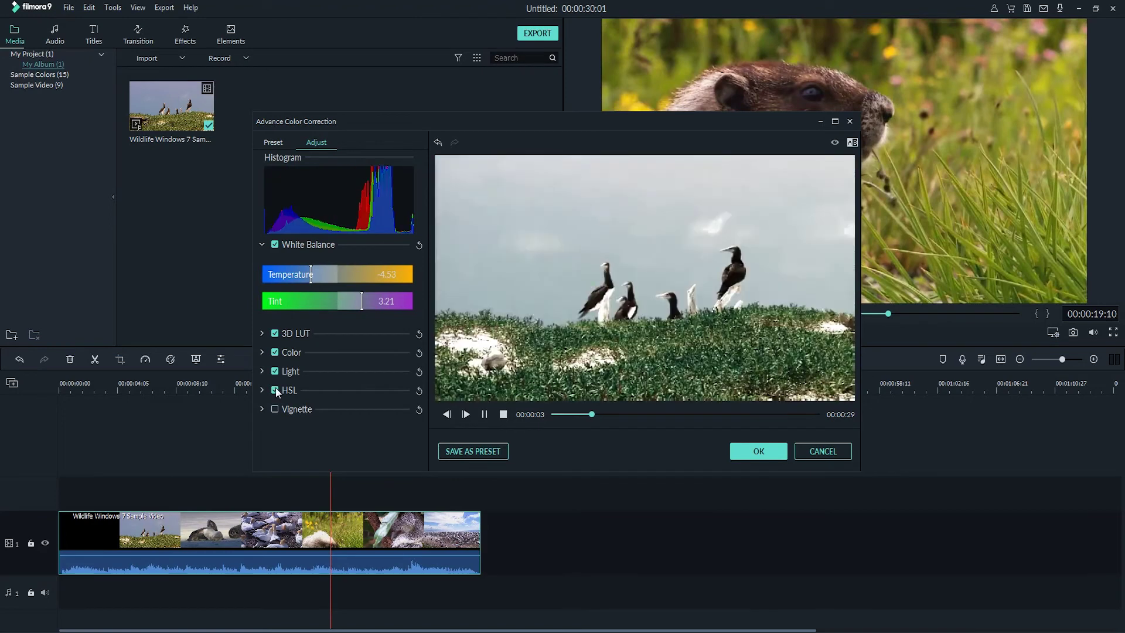
left_click(275, 389)
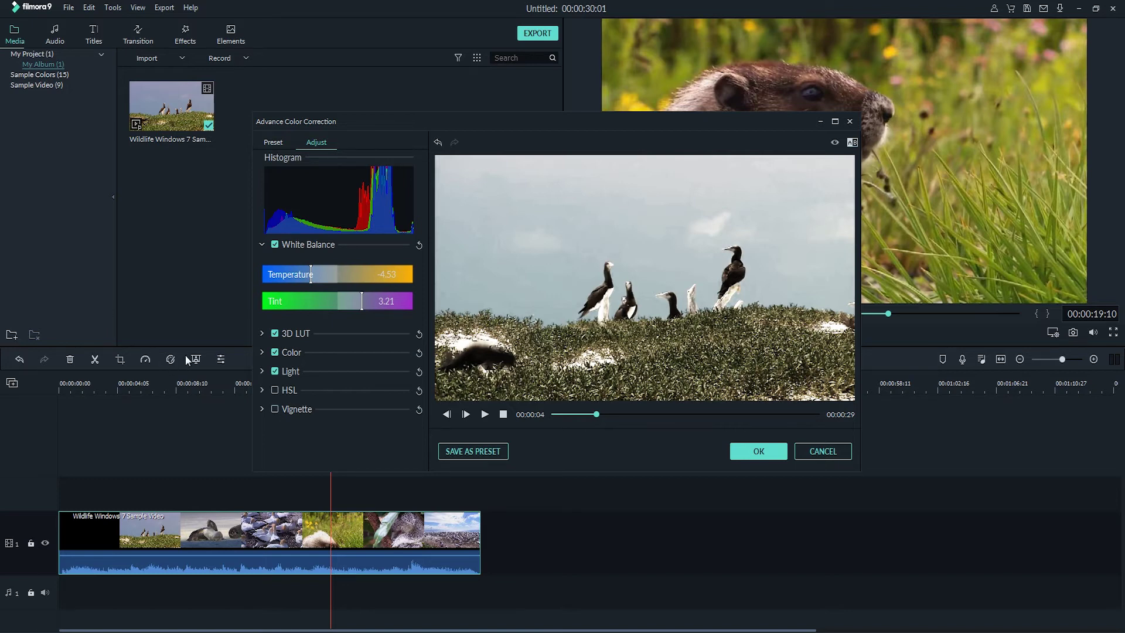
Save the current colour correction as a preset named 'My' and view the preset gallery
left_click(465, 453)
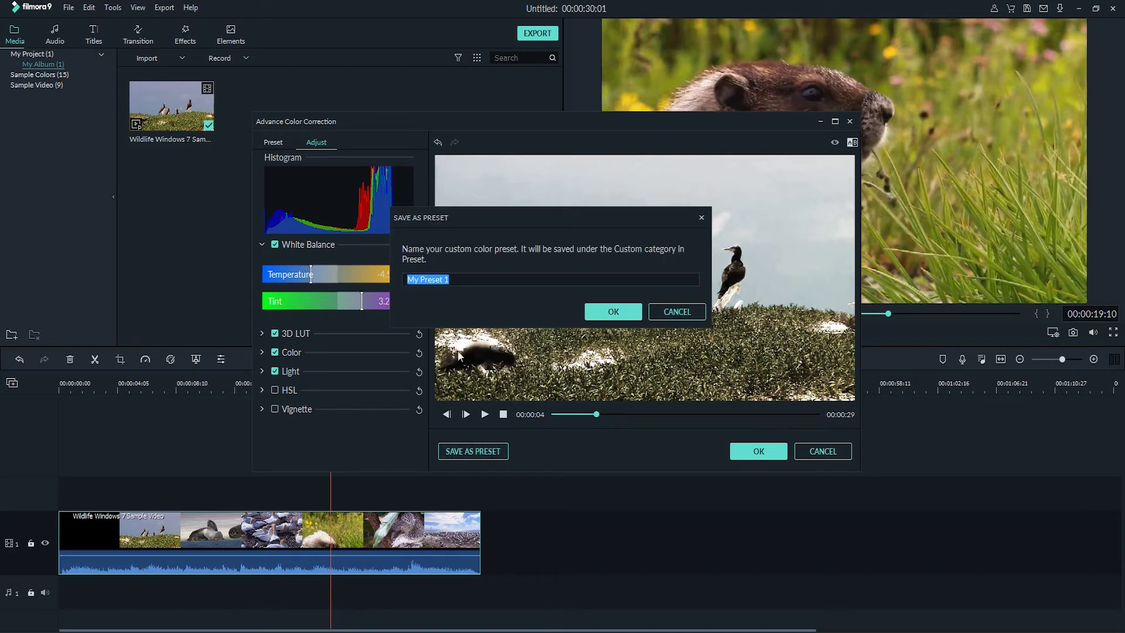
type("My")
left_click(613, 312)
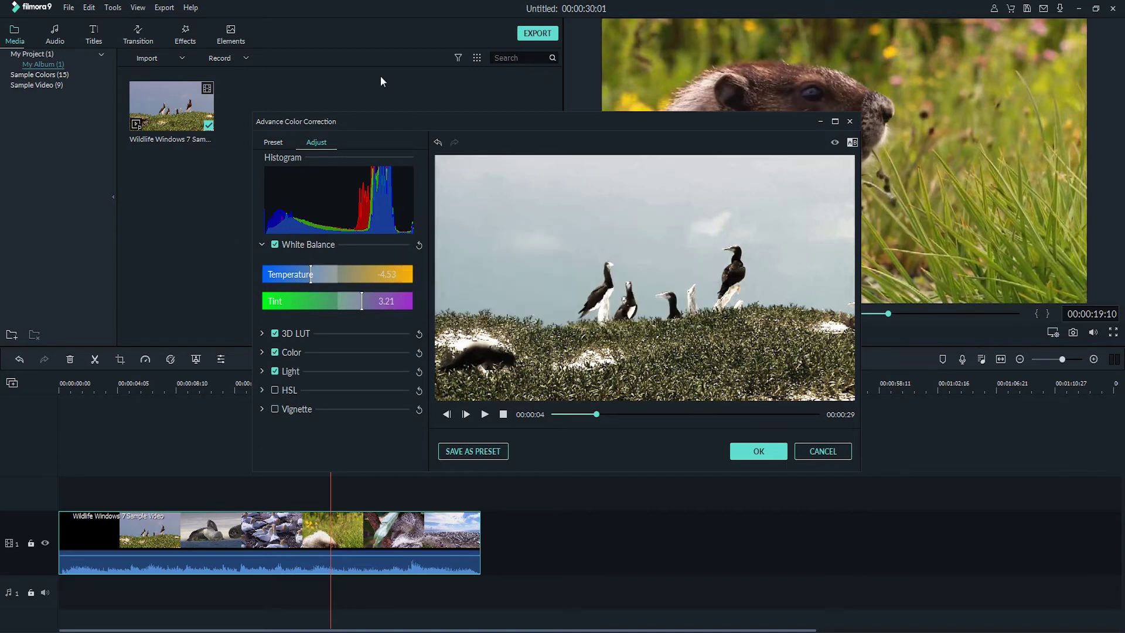
left_click(272, 142)
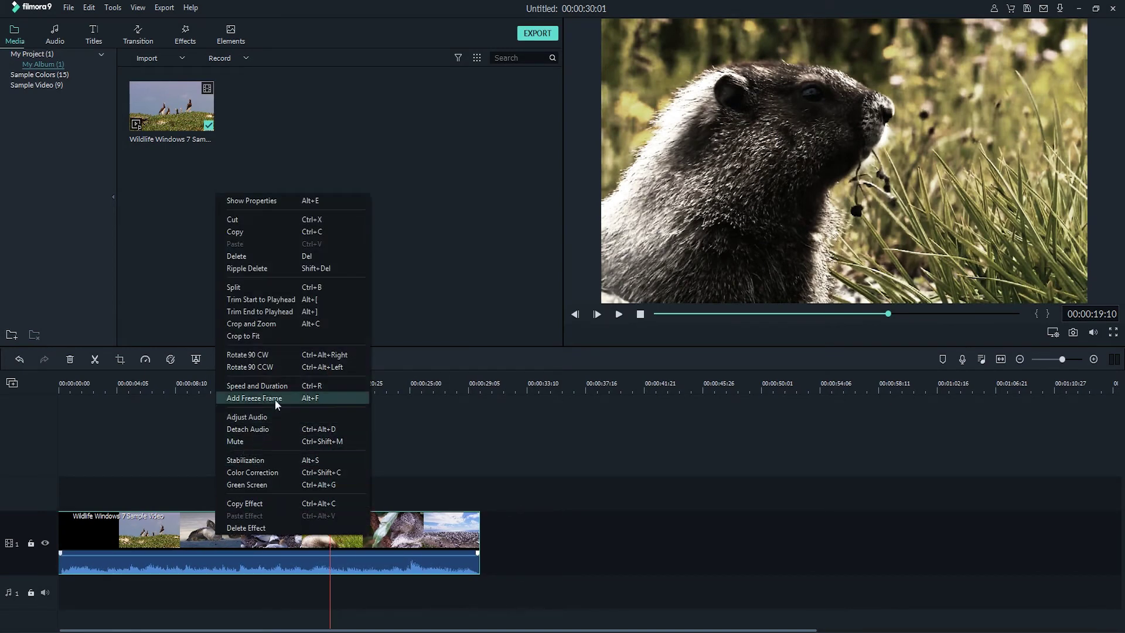
Reverse the clip at 1.00x speed and move playback to 00:00:13:01
left_click(262, 386)
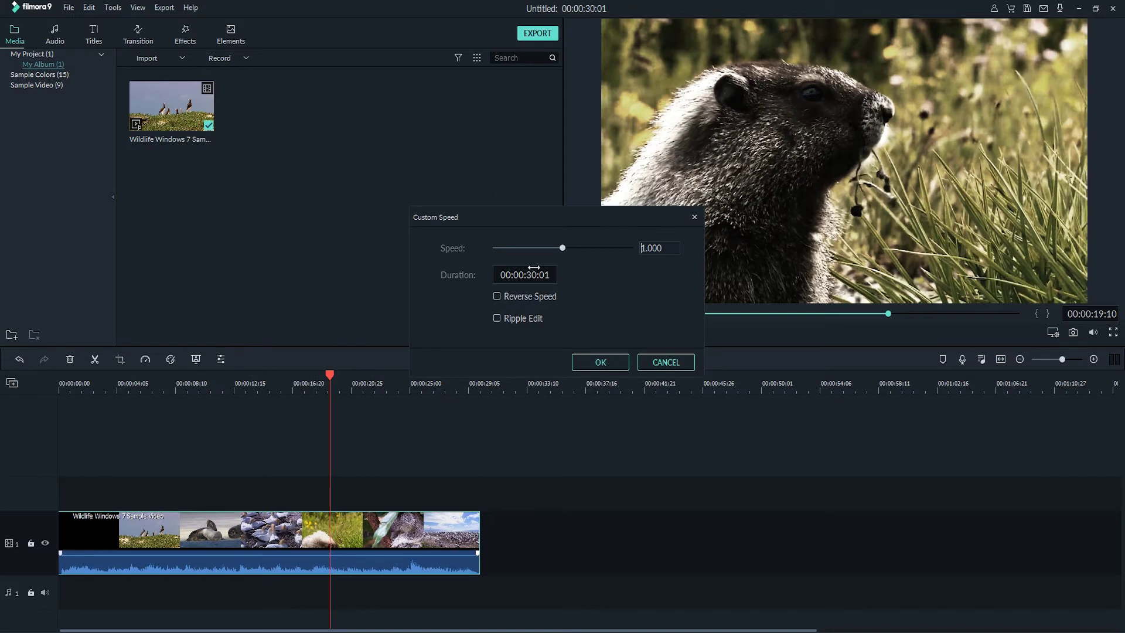
left_click(497, 296)
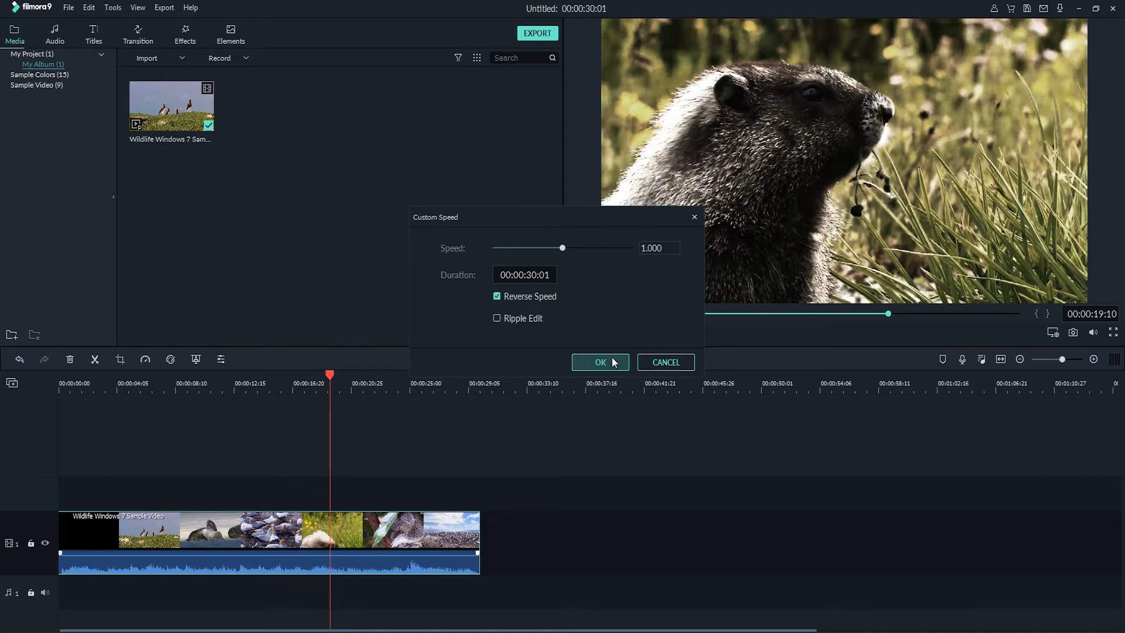
left_click(588, 368)
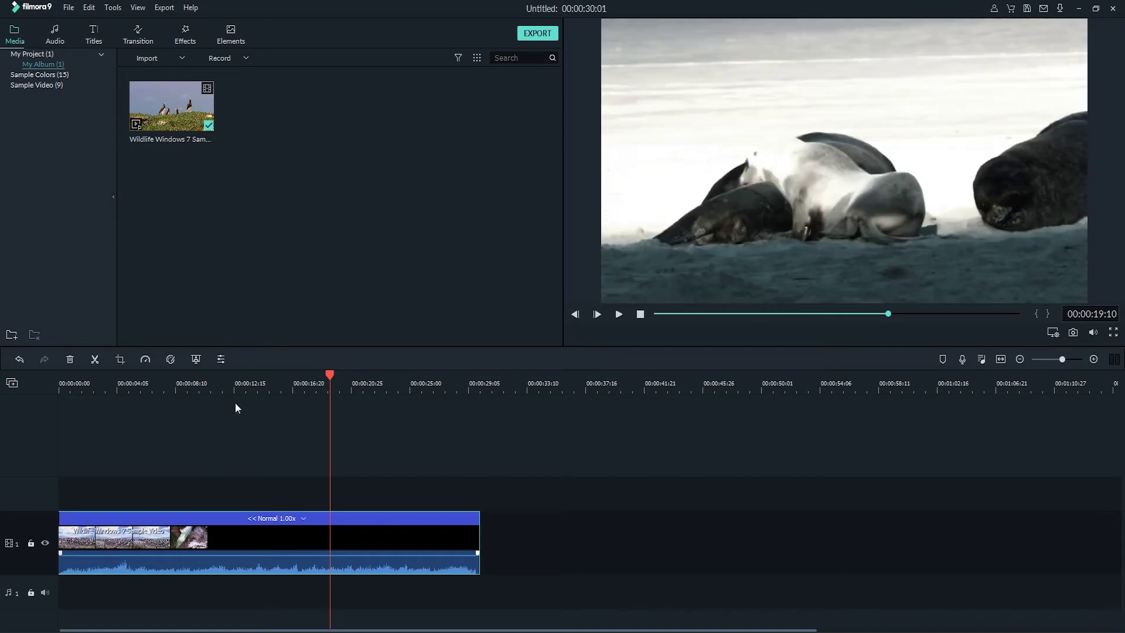
left_click_drag(329, 381, 242, 394)
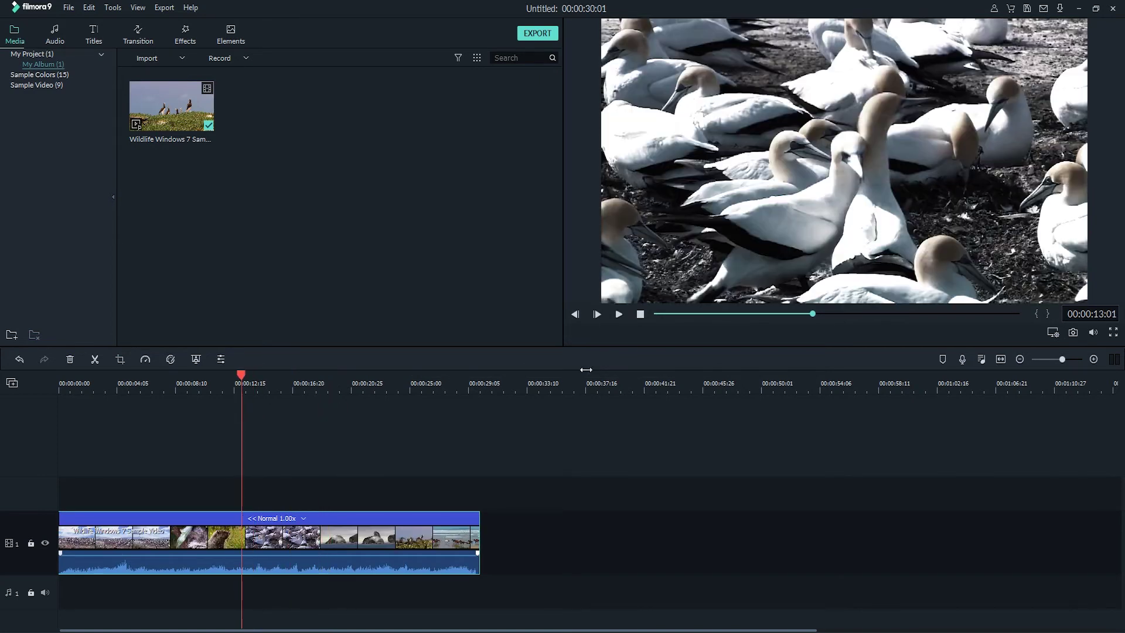
Split the reversed clip at 00:00:14:12 and butt the two parts together
left_click(619, 314)
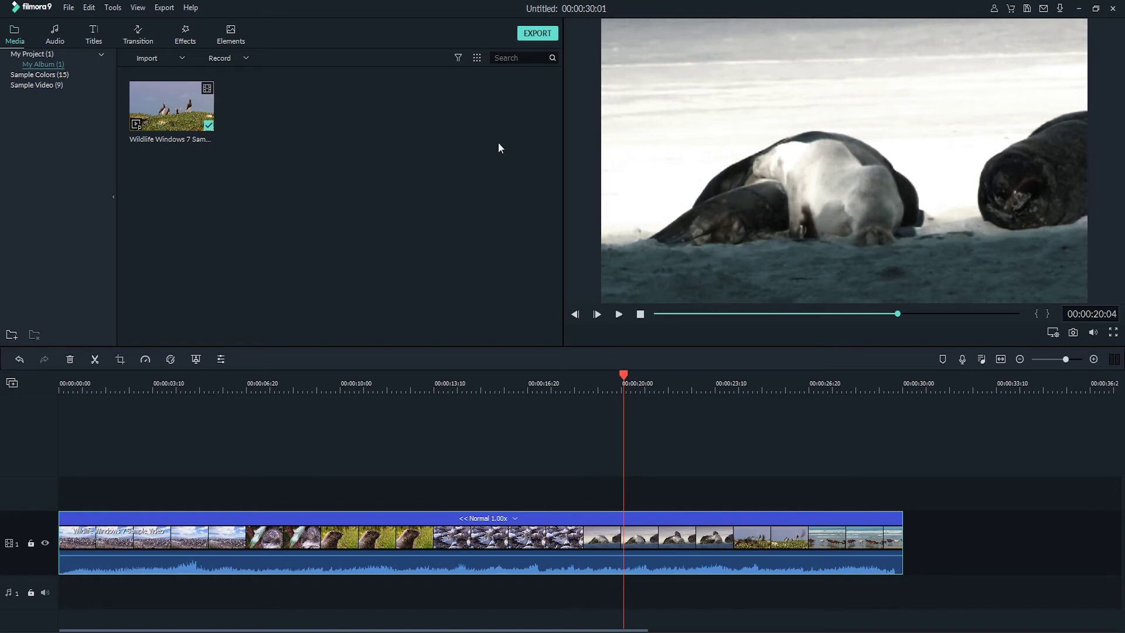
left_click(462, 383)
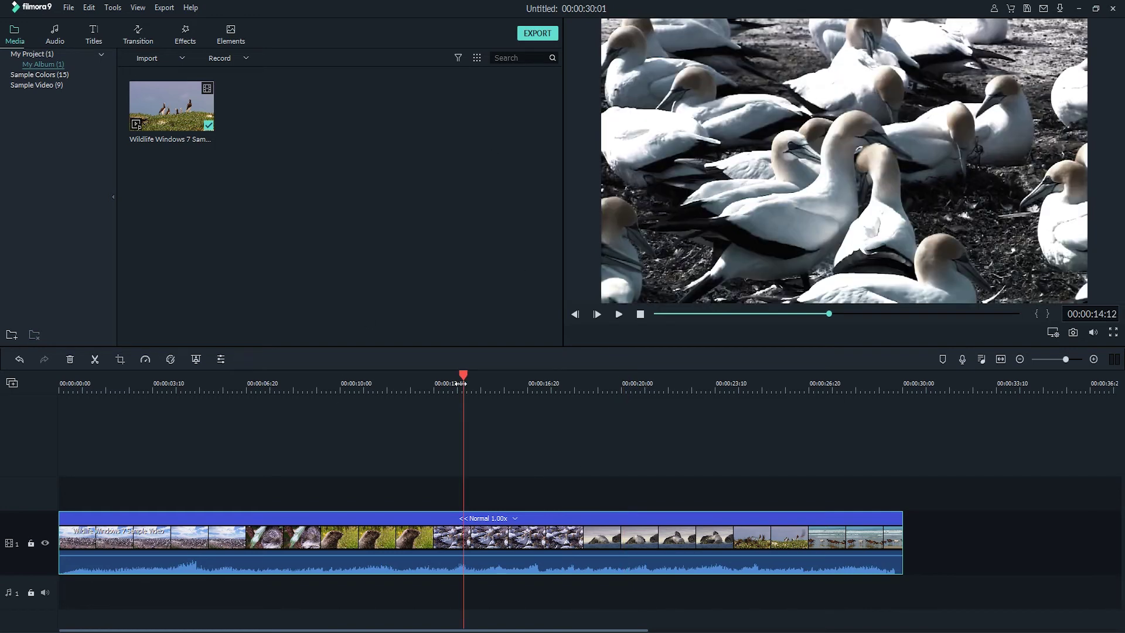
key("ctrl+b")
left_click_drag(488, 529, 687, 521)
left_click_drag(762, 527, 590, 543)
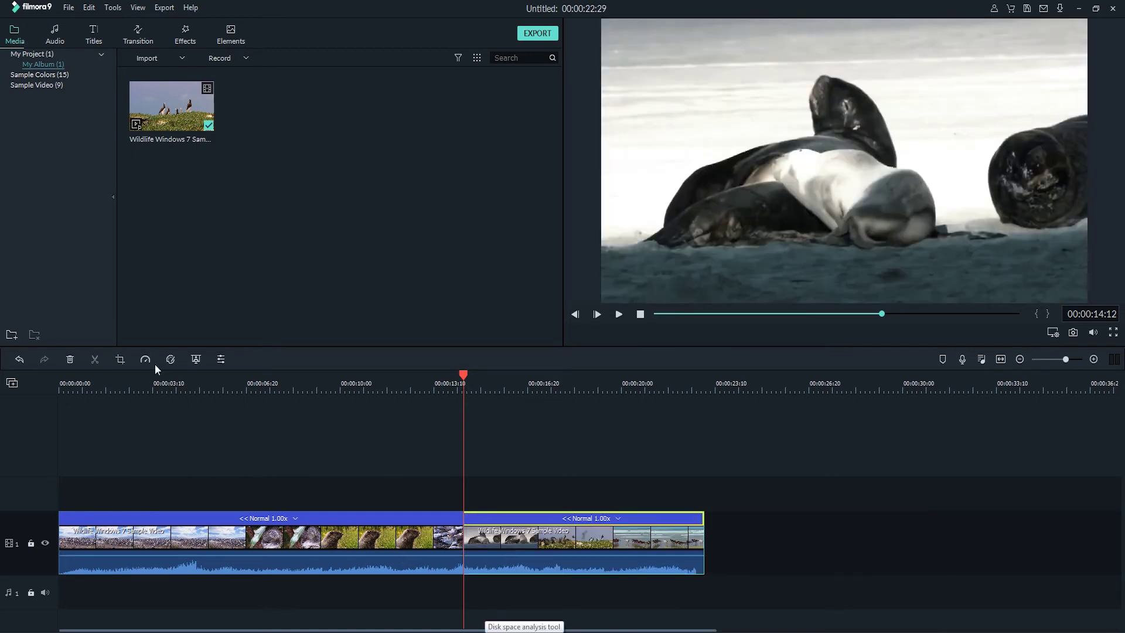
Give the second part a Pan & Zoom starting on a 972 x 547 upper-right frame
left_click(120, 360)
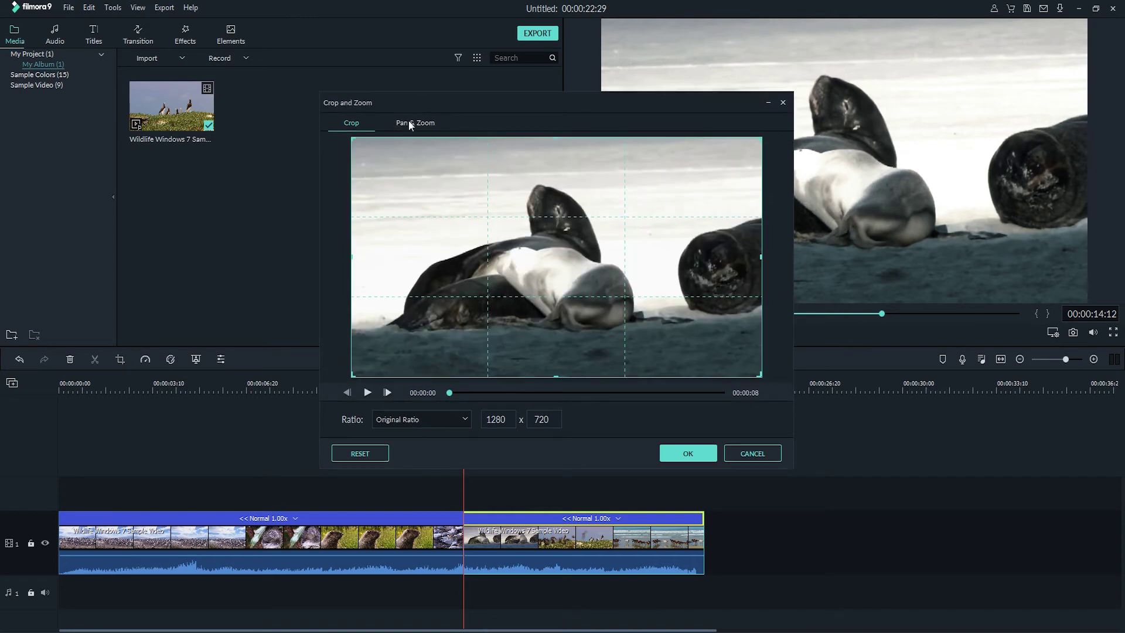
left_click(409, 121)
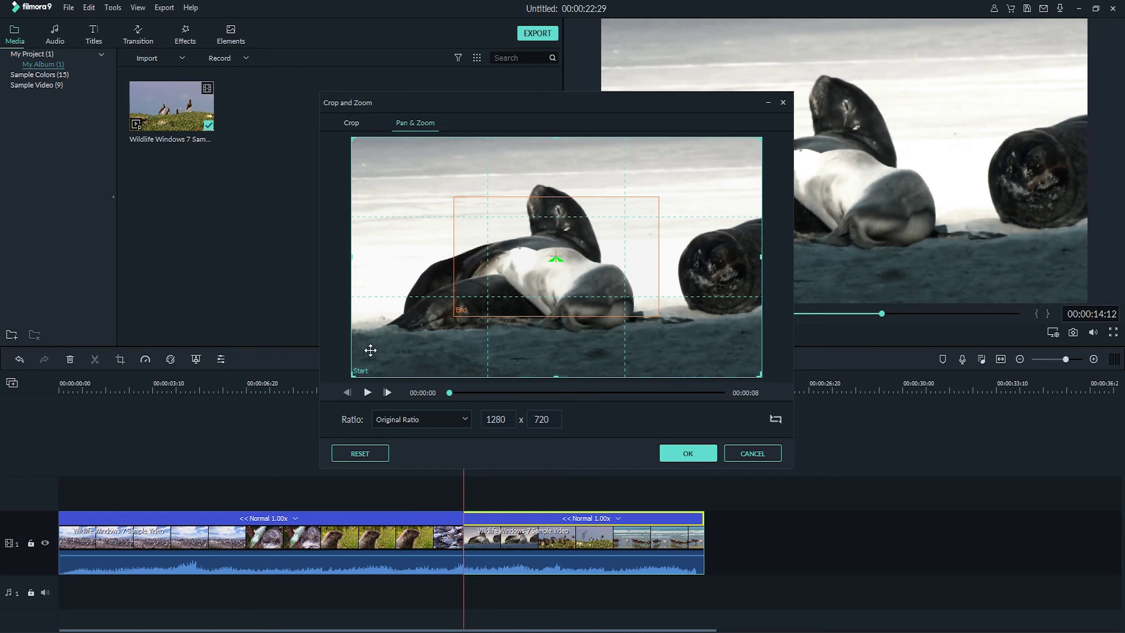
left_click_drag(350, 374, 269, 417)
left_click_drag(757, 260, 662, 223)
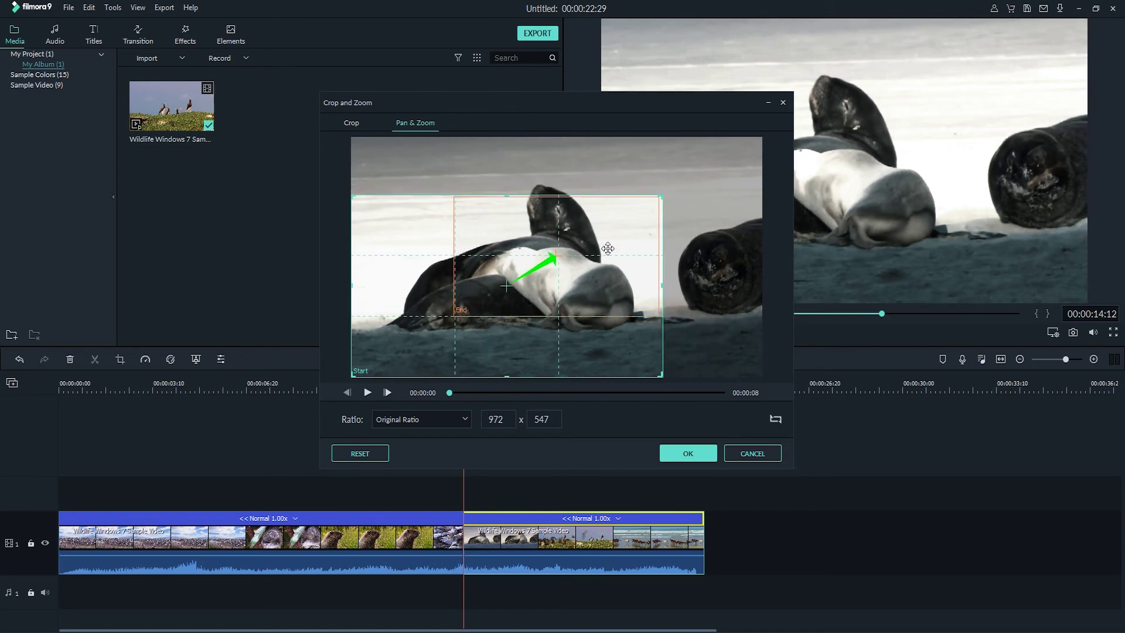
left_click(776, 420)
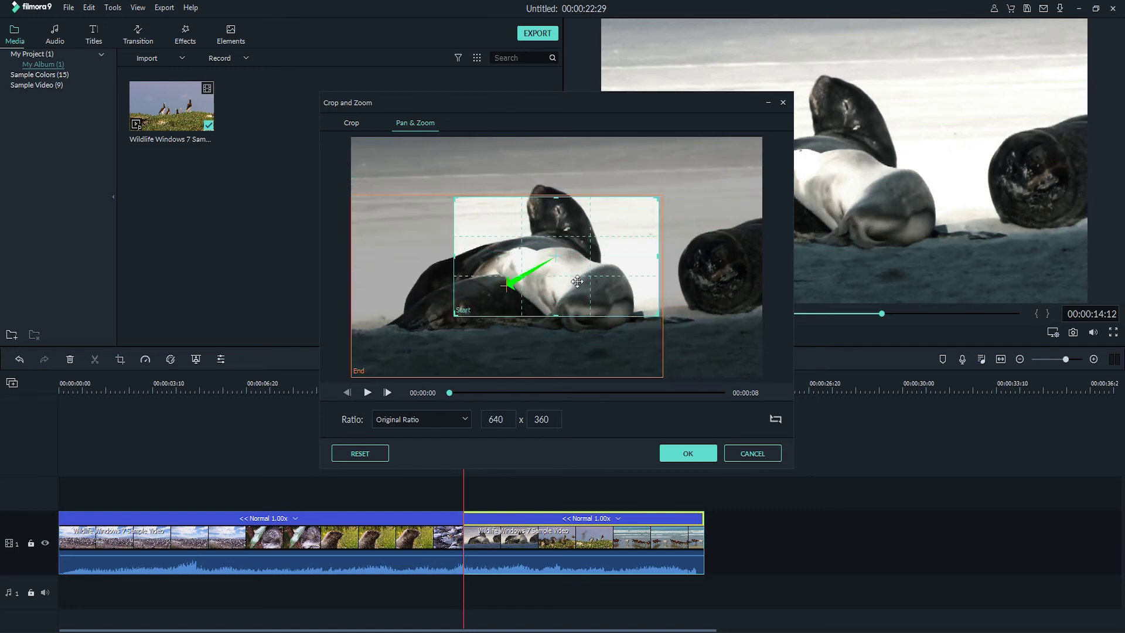
left_click_drag(582, 295, 684, 235)
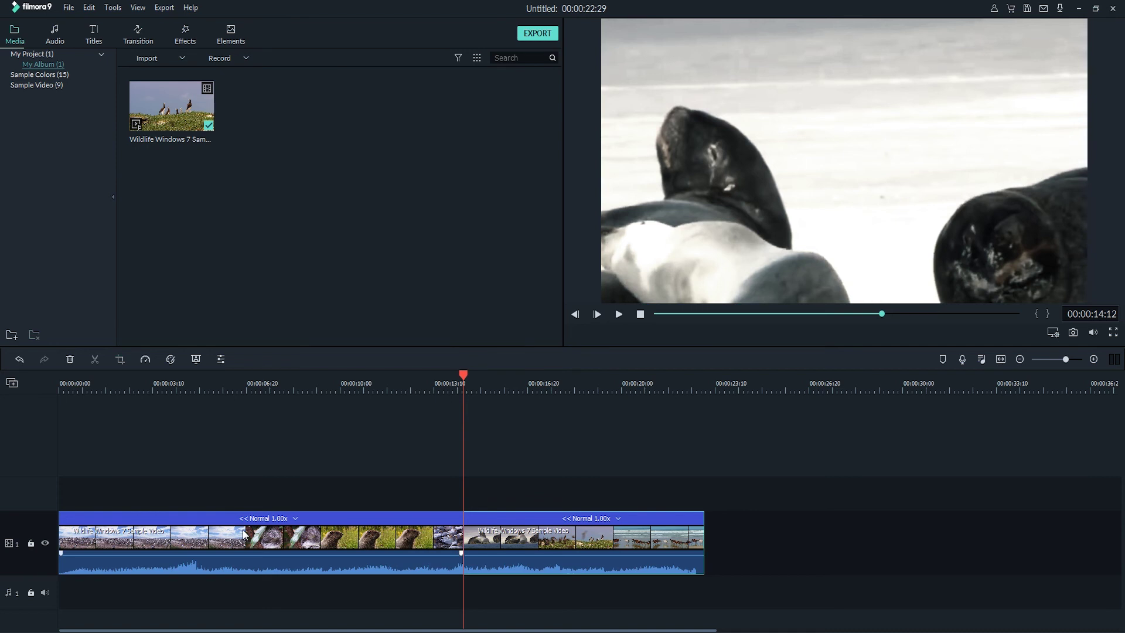
Turn on Stabilization for the first clip part with smooth level 14
left_click(336, 385)
right_click(344, 542)
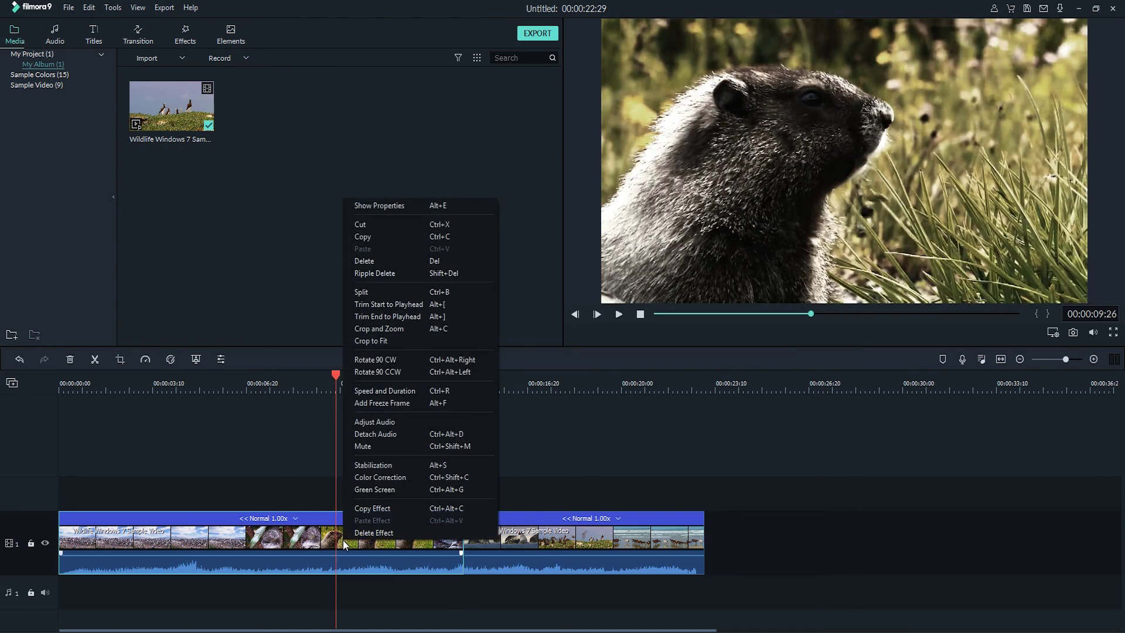
left_click(359, 205)
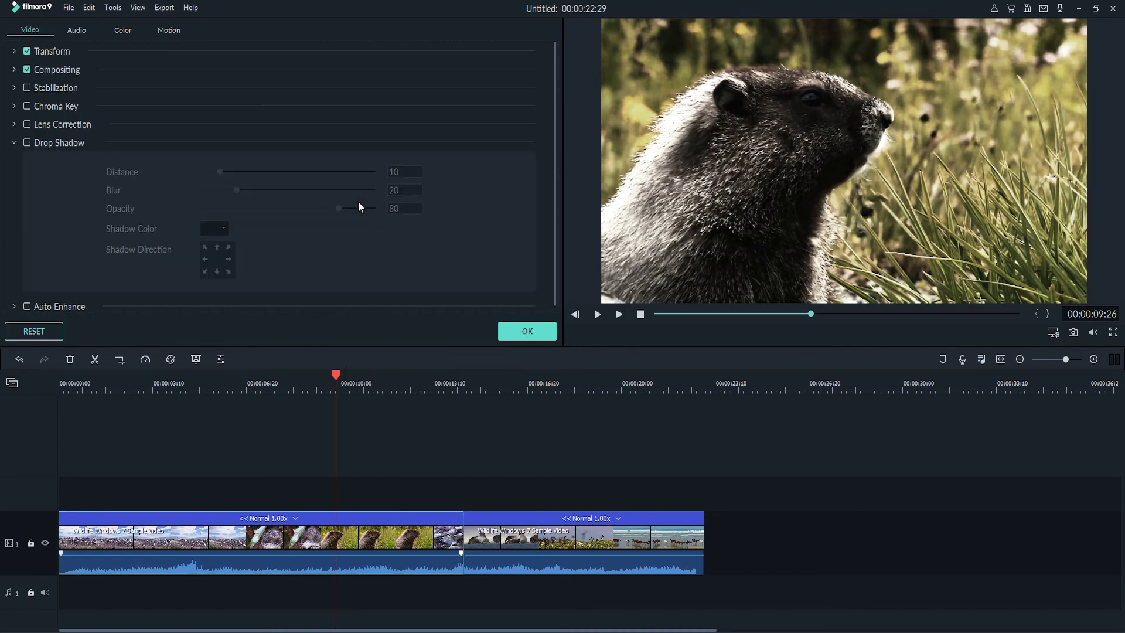
left_click(14, 87)
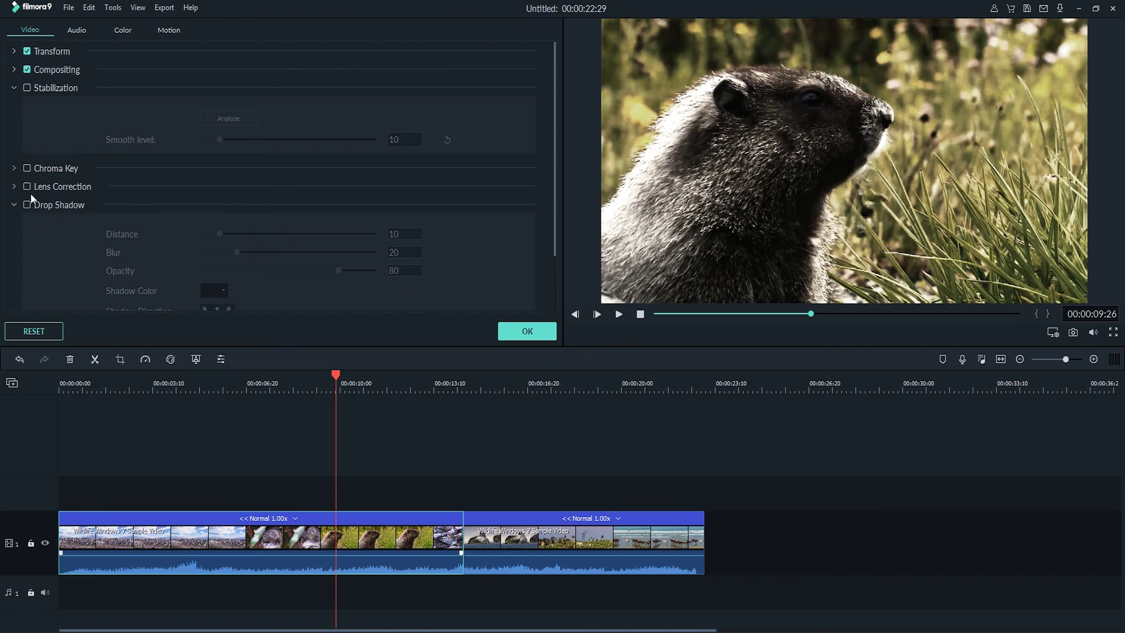
left_click(31, 197)
left_click(27, 88)
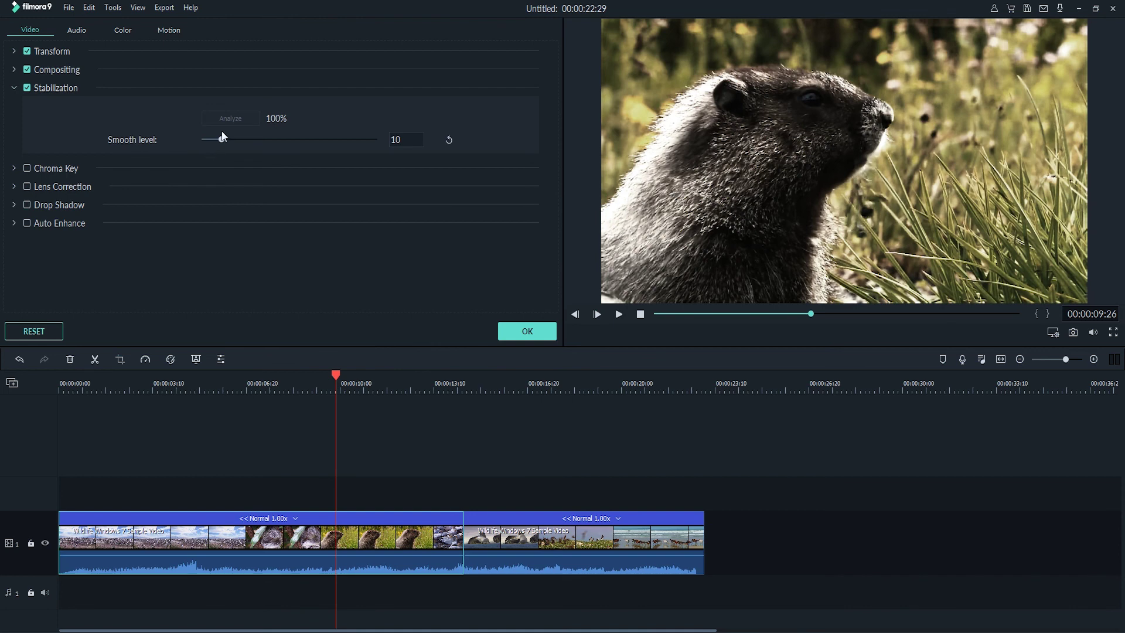
left_click_drag(222, 143, 228, 170)
Preview the stabilized clip, park the playhead at 00:00:13:08, and confirm the properties
left_click(619, 314)
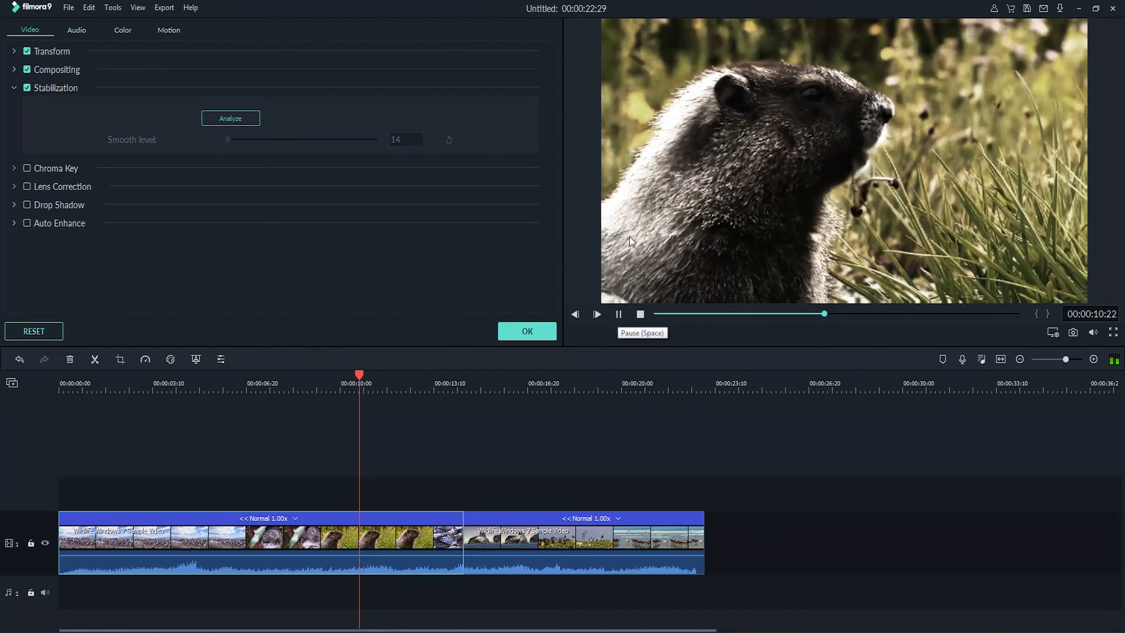
left_click(640, 314)
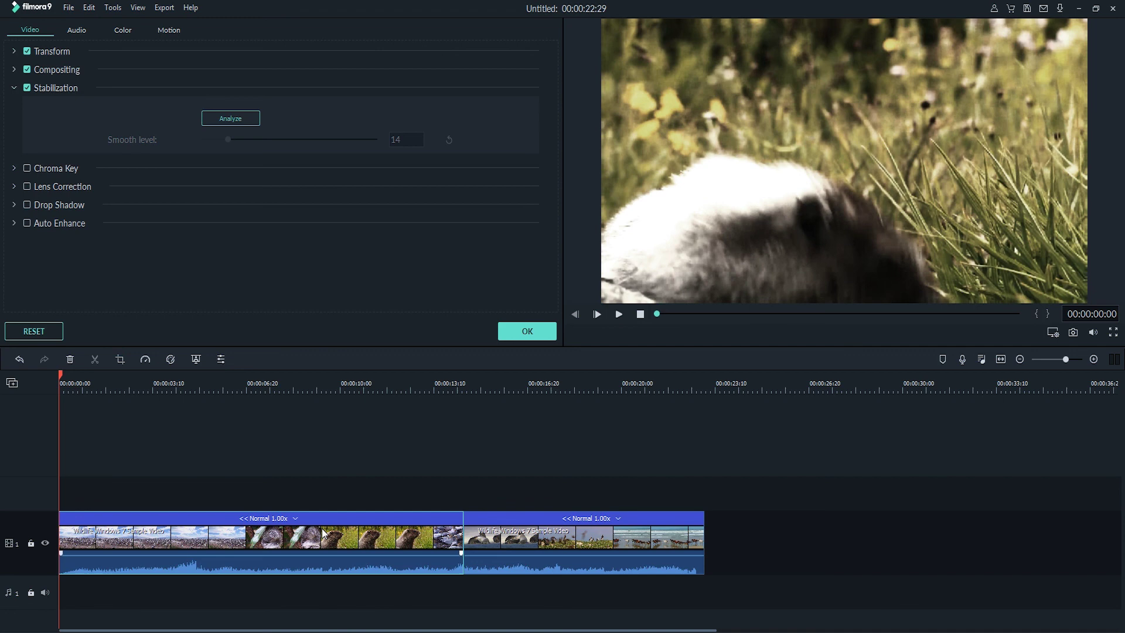
left_click(431, 384)
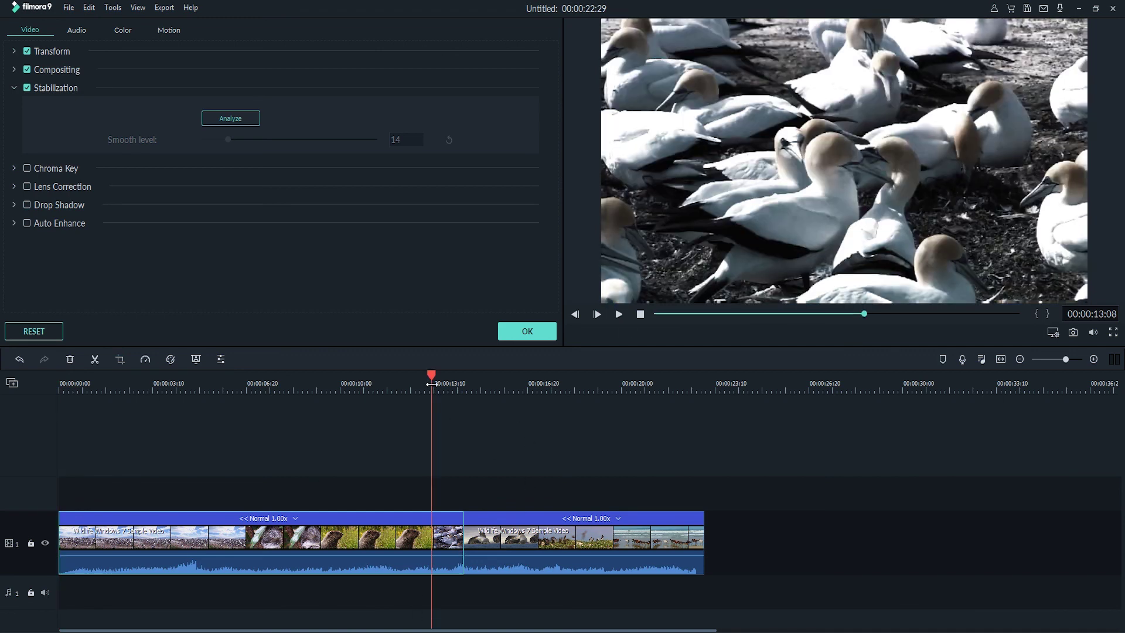
left_click(518, 335)
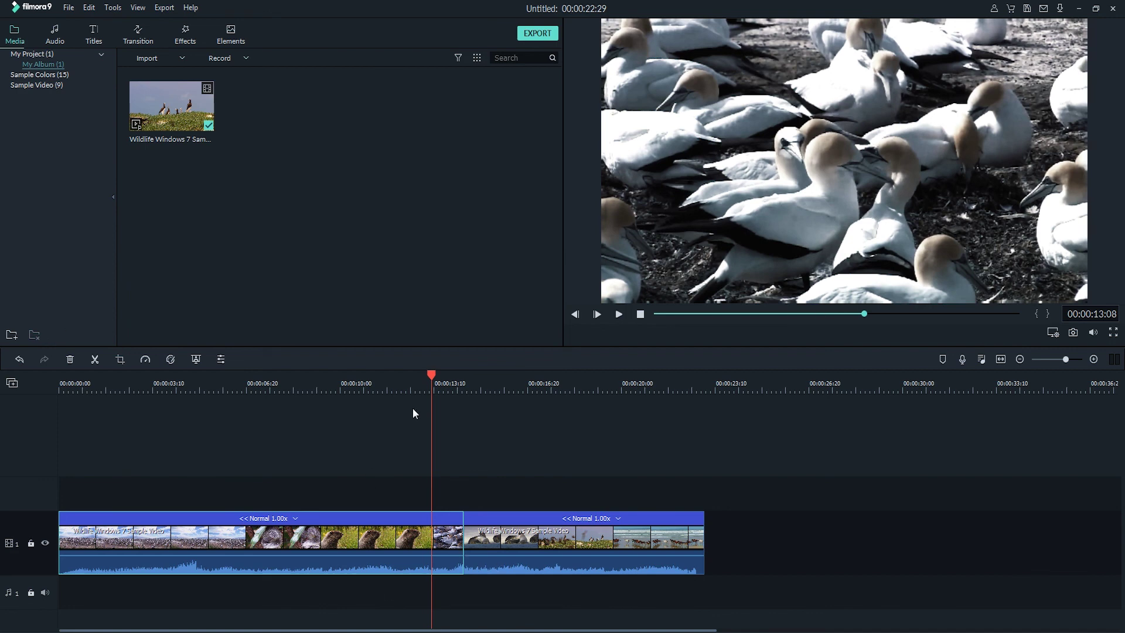
left_click_drag(431, 374, 304, 402)
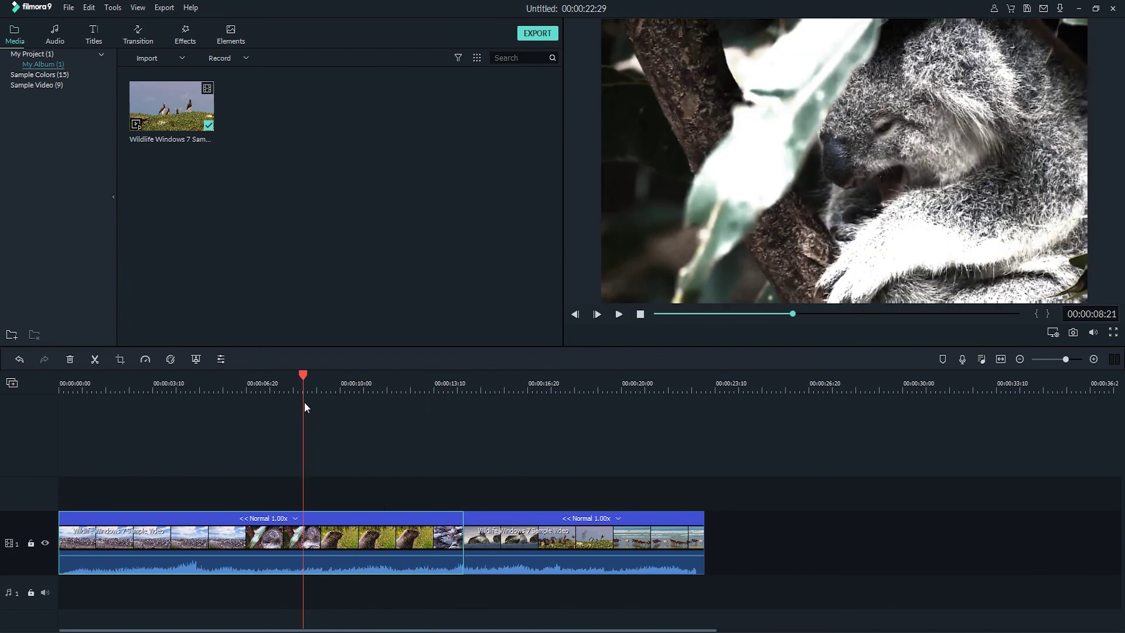